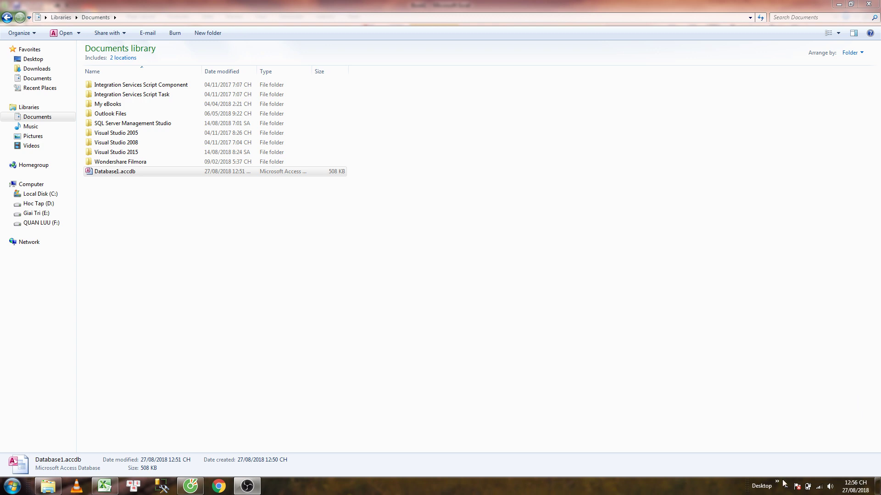
- Open Database1.accdb in Access, view the SanPham table's records, then close Access
{"action": "left_click", "coordinate": [142, 166]}
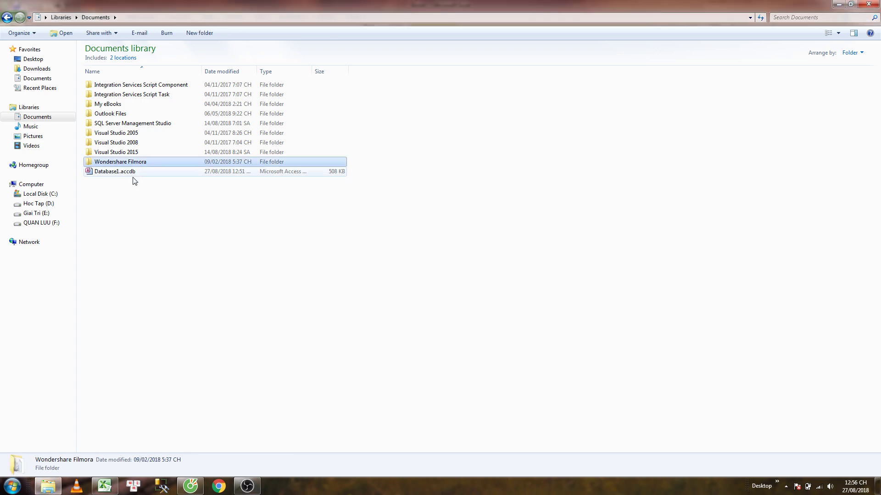
{"action": "left_click", "coordinate": [140, 174]}
{"action": "double_click", "coordinate": [159, 176]}
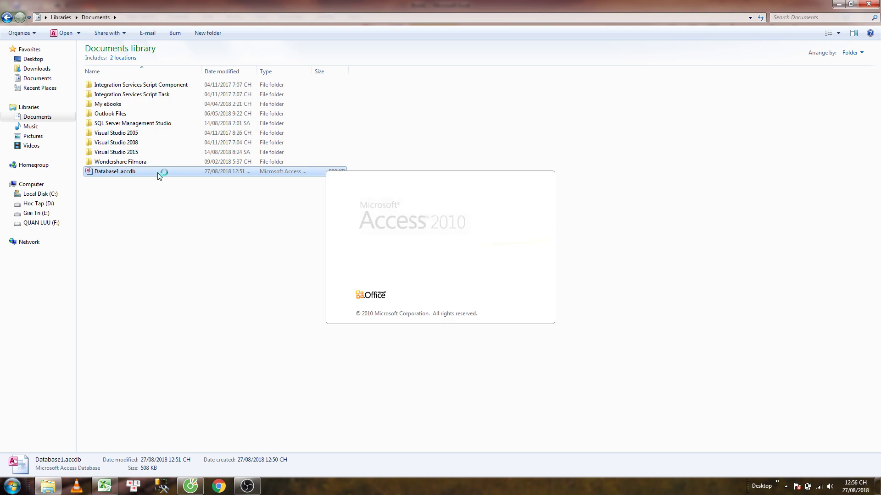
{"action": "double_click", "coordinate": [45, 101]}
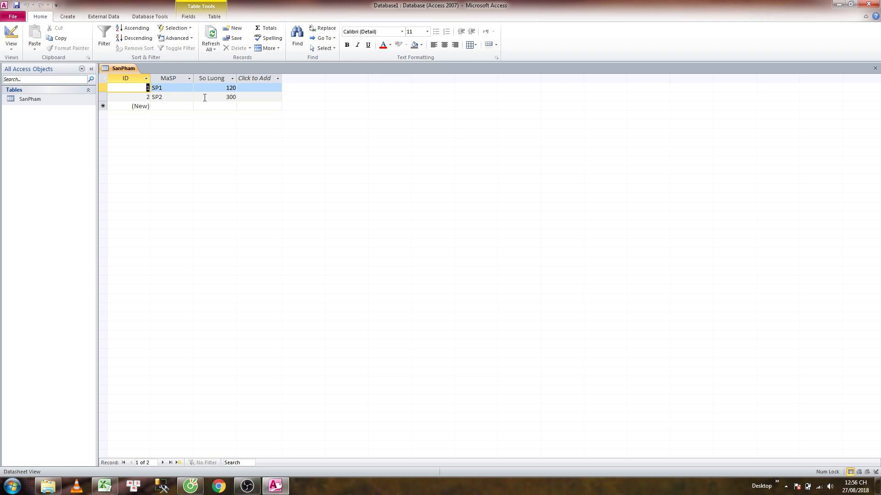
{"action": "left_click", "coordinate": [868, 5]}
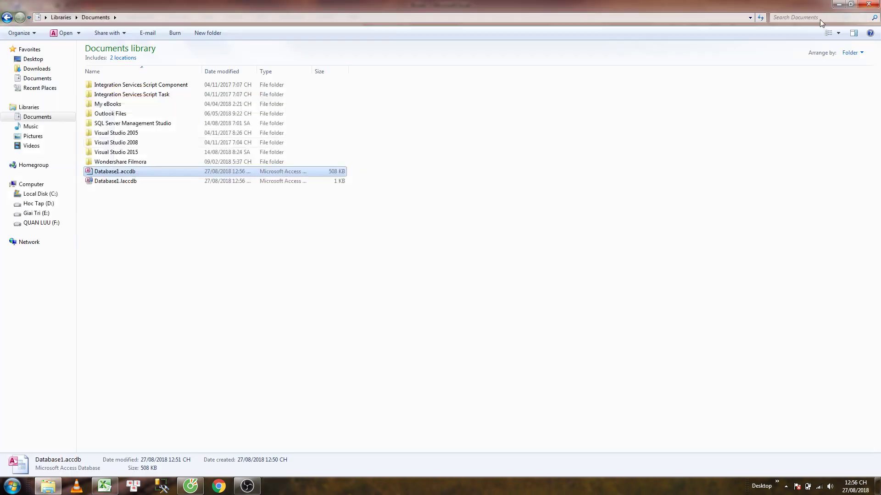
- Bring Book1 to the front, minimize the Documents library window, and select cells D2:D3
{"action": "left_click", "coordinate": [105, 486]}
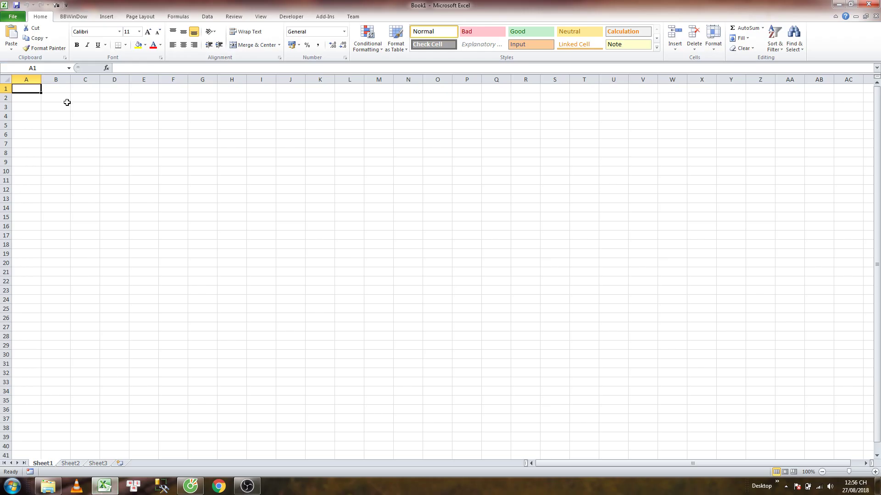
{"action": "left_click", "coordinate": [48, 485]}
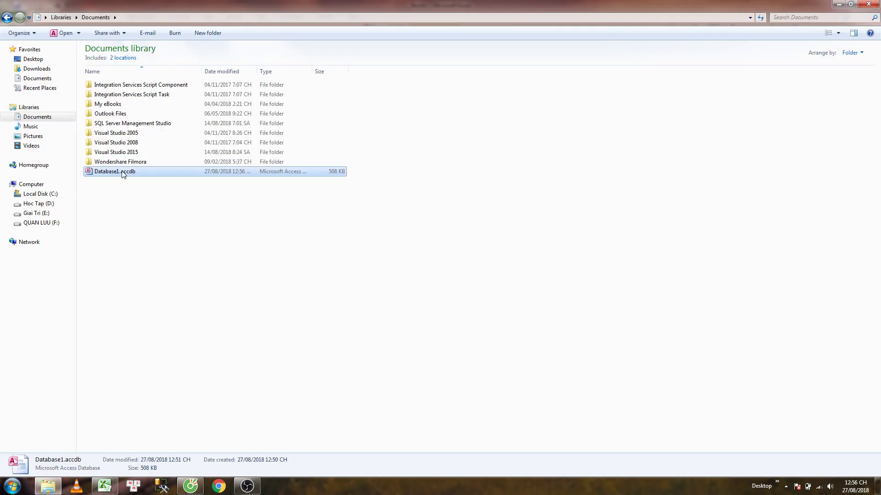
{"action": "left_click", "coordinate": [834, 6]}
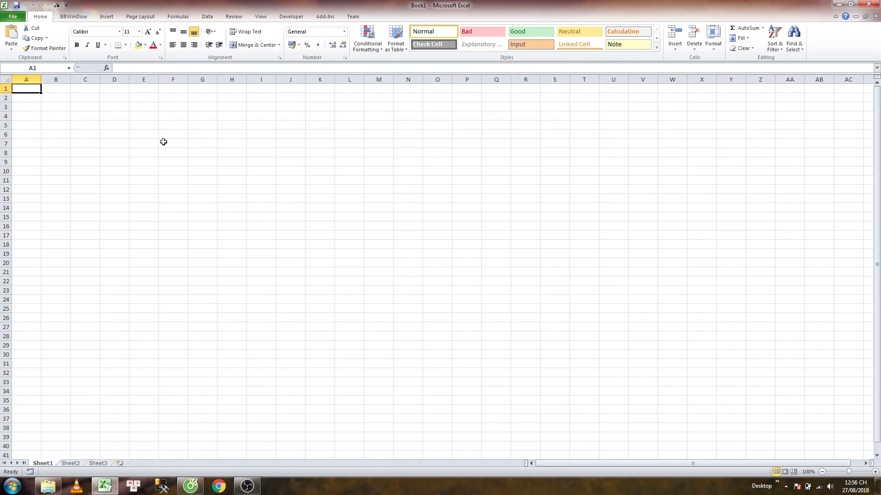
{"action": "left_click_drag", "start_coordinate": [117, 107], "coordinate": [124, 100]}
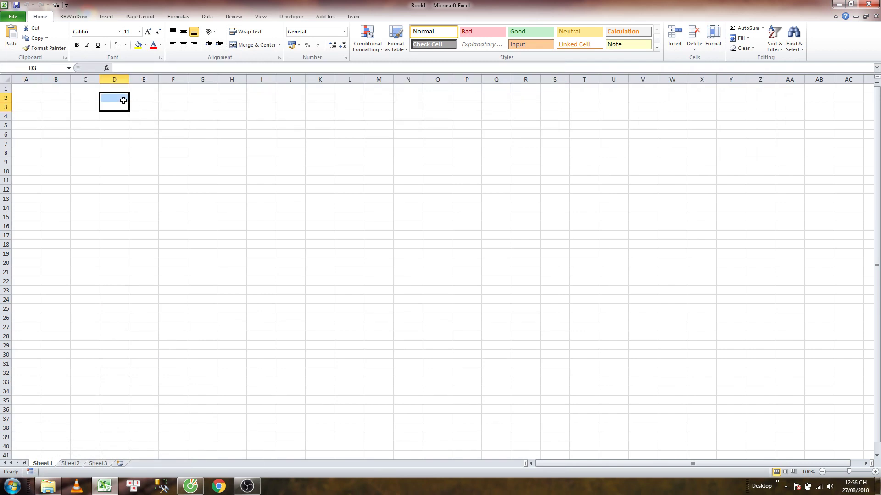
{"action": "key", "text": "alt+F11"}
- Dismiss the compile error, delete the unfinished 'set cn = new' line, and review the cn As Object declaration
{"action": "left_click", "coordinate": [168, 90]}
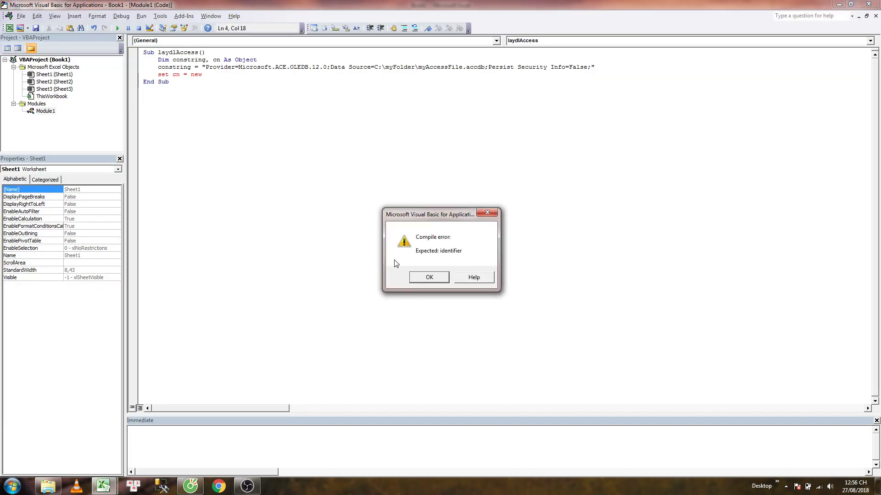
{"action": "key", "text": "Return"}
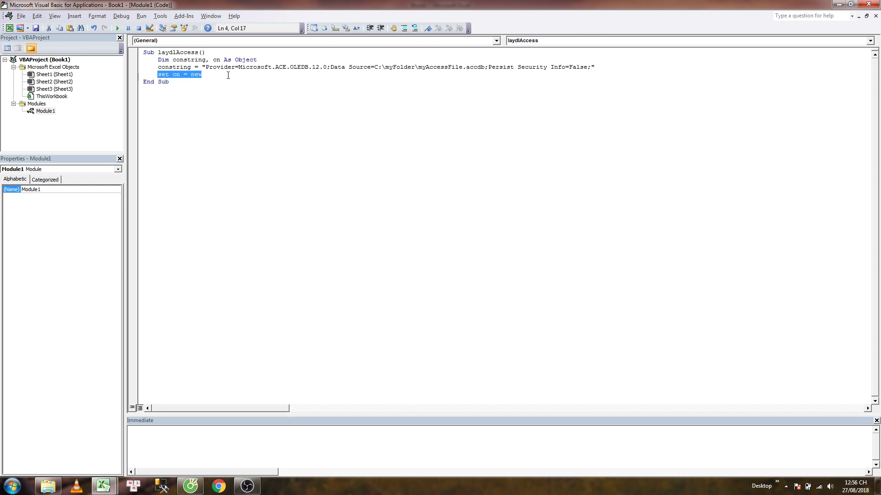
{"action": "key", "text": "BackSpace"}
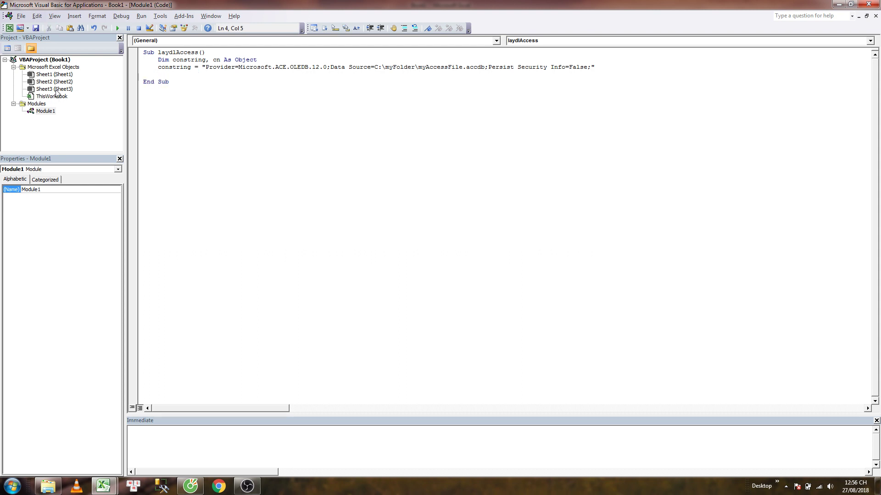
{"action": "left_click_drag", "start_coordinate": [158, 52], "coordinate": [213, 52]}
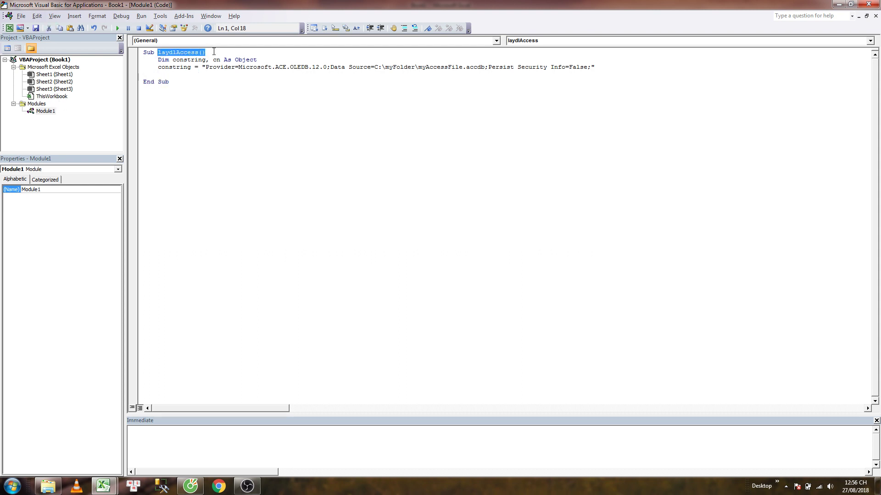
{"action": "left_click", "coordinate": [194, 67]}
{"action": "left_click_drag", "start_coordinate": [213, 59], "coordinate": [272, 56]}
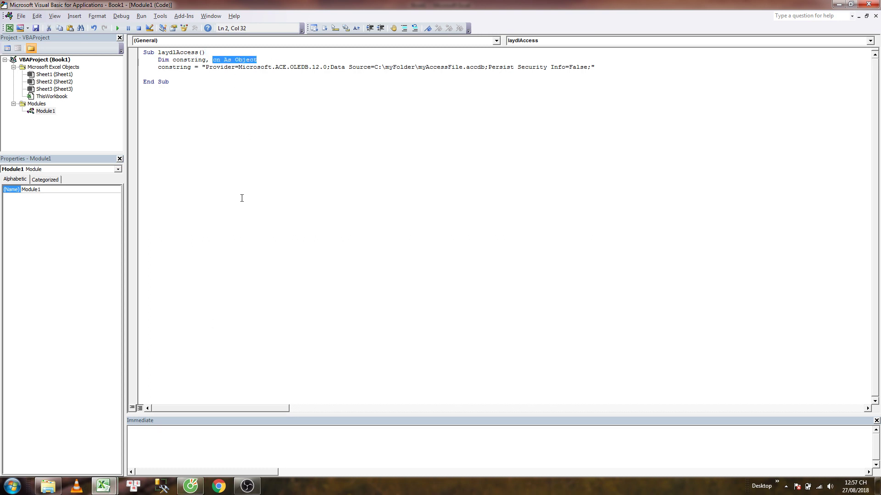
{"action": "left_click", "coordinate": [101, 490]}
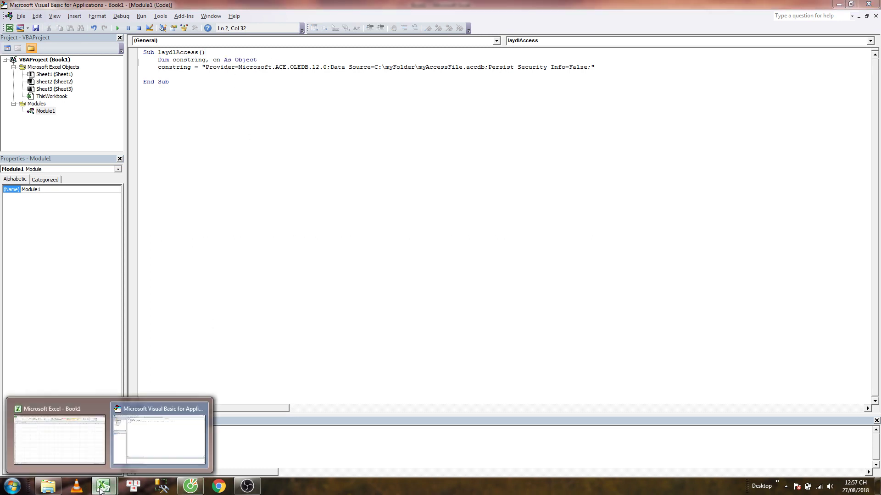
- In the ADO docs' Creating ADO Objects in Visual Basic section, copy the 'Set conn = New ADODB.Connection' line
{"action": "left_click", "coordinate": [191, 486]}
{"action": "left_click", "coordinate": [276, 5]}
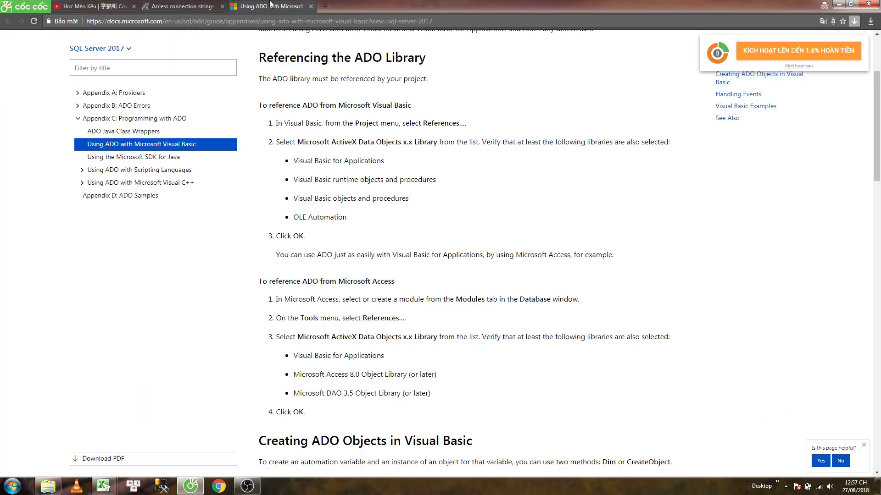
{"action": "scroll", "coordinate": [367, 285], "scroll_direction": "down", "scroll_amount": 1}
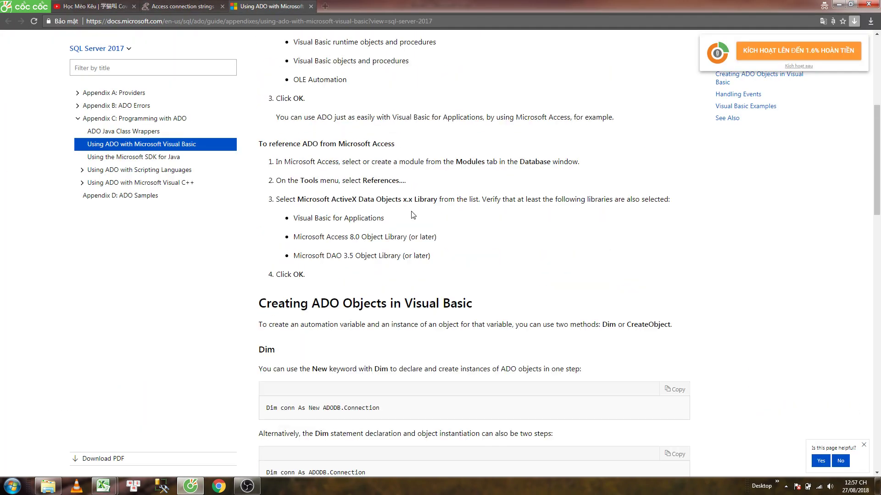
{"action": "scroll", "coordinate": [348, 247], "scroll_direction": "down", "scroll_amount": 2}
{"action": "scroll", "coordinate": [333, 213], "scroll_direction": "down", "scroll_amount": 2}
{"action": "mouse_move", "coordinate": [364, 304]}
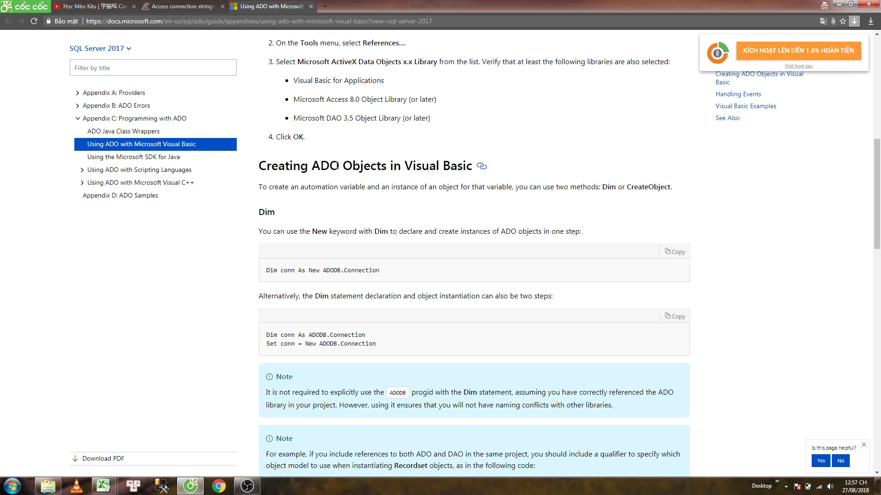
{"action": "left_click_drag", "start_coordinate": [264, 165], "coordinate": [376, 166]}
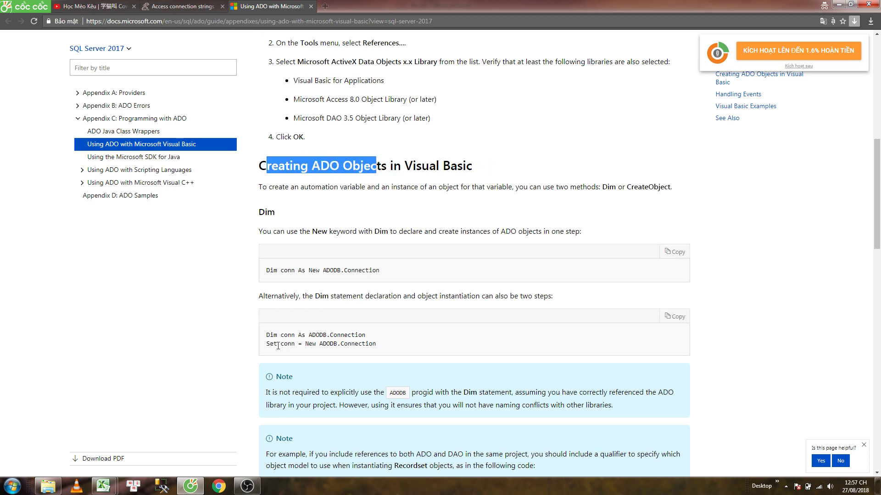
{"action": "left_click_drag", "start_coordinate": [267, 344], "coordinate": [376, 344]}
{"action": "key", "text": "ctrl+c"}
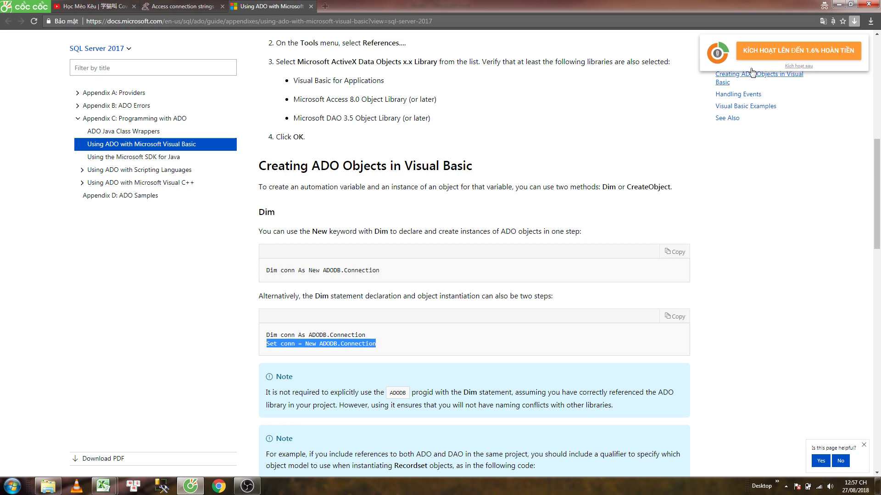
{"action": "left_click", "coordinate": [838, 4]}
- Paste the copied line on line 4 and rename conn to cn, giving 'Set cn = New ADODB.Connection'
{"action": "left_click", "coordinate": [209, 72]}
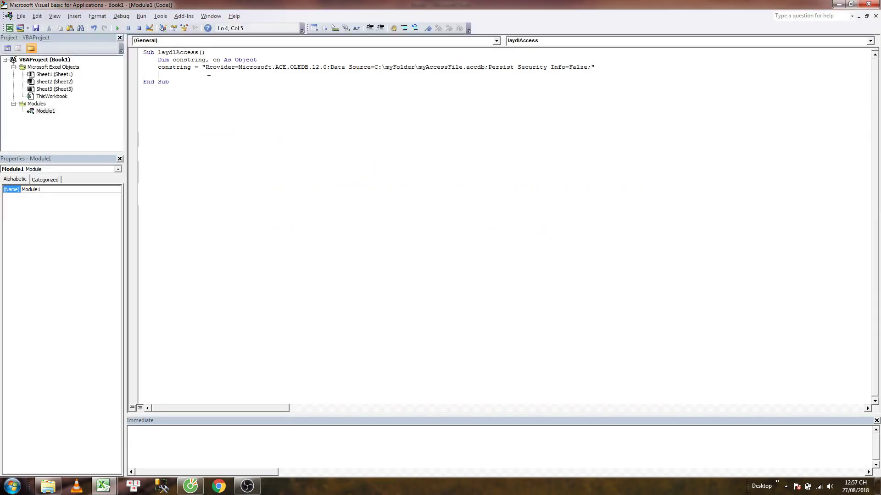
{"action": "key", "text": "ctrl+v"}
{"action": "double_click", "coordinate": [177, 74]}
{"action": "type", "text": "cn"}
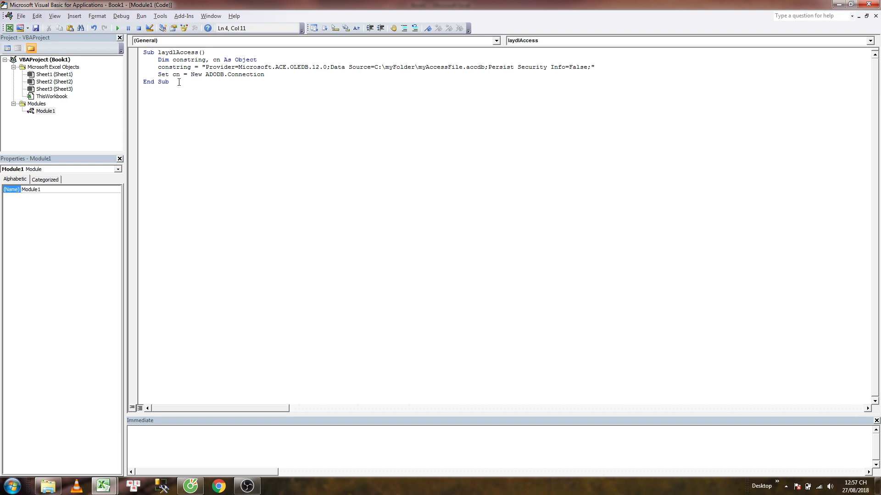
- Review the new Set cn line and the provider name in the connection string
{"action": "left_click_drag", "start_coordinate": [159, 74], "coordinate": [300, 71]}
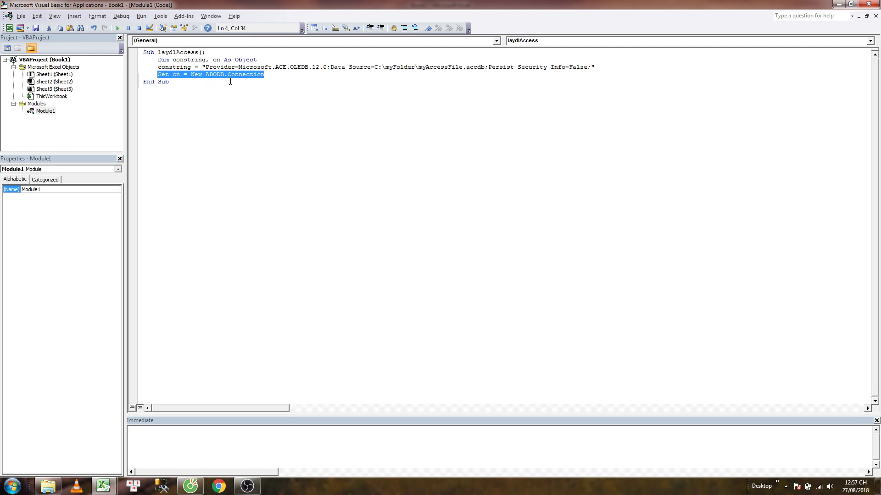
{"action": "left_click", "coordinate": [195, 92]}
{"action": "left_click_drag", "start_coordinate": [204, 67], "coordinate": [256, 67]}
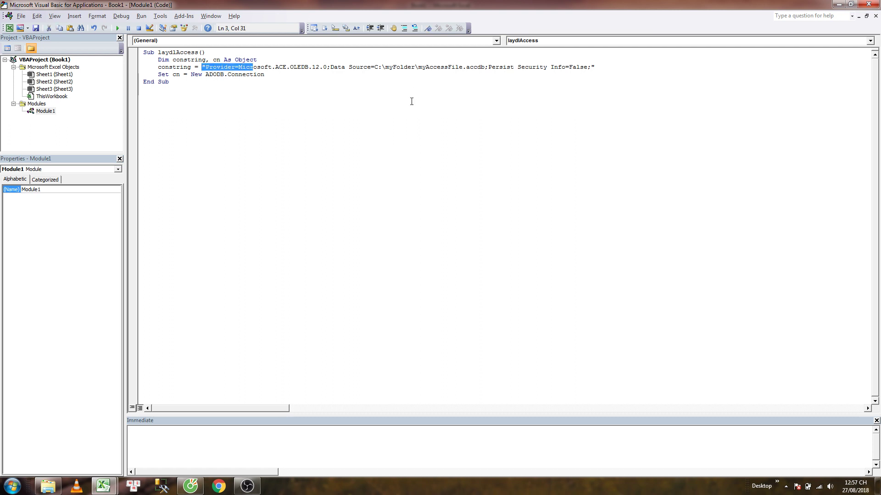
{"action": "left_click", "coordinate": [226, 77]}
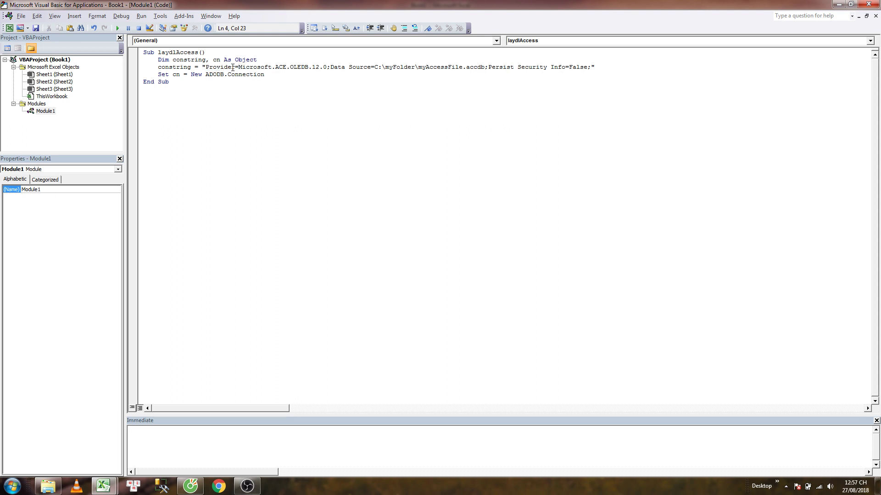
{"action": "left_click_drag", "start_coordinate": [238, 67], "coordinate": [488, 68]}
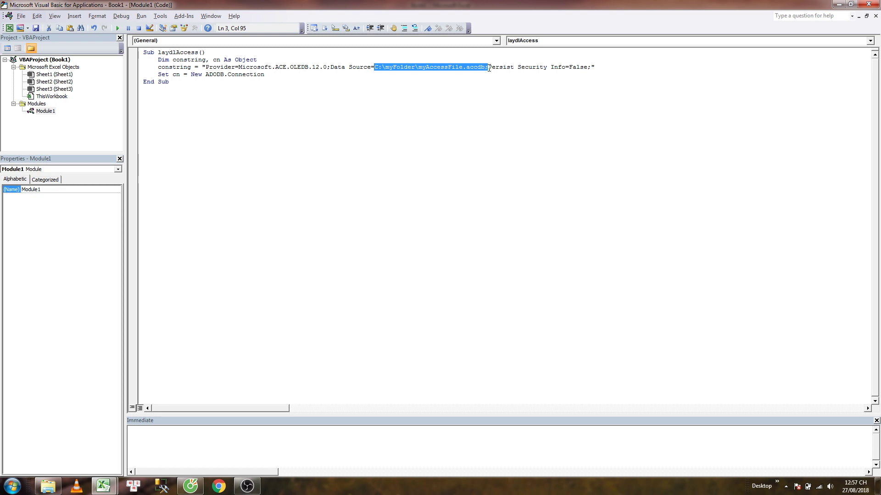
{"action": "left_click", "coordinate": [321, 75]}
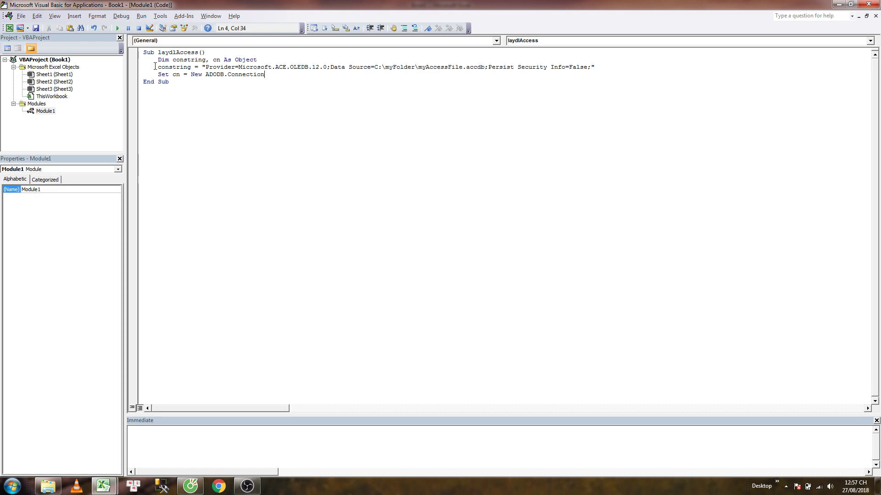
- Search Google for 'connectstring' in a new tab and open the ConnectionStrings.com result
{"action": "left_click", "coordinate": [194, 486]}
{"action": "left_click", "coordinate": [170, 6]}
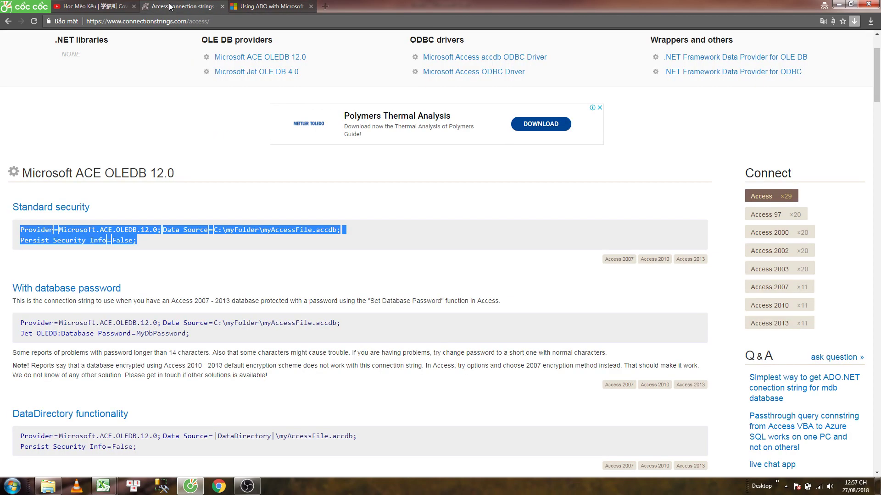
{"action": "left_click", "coordinate": [326, 7]}
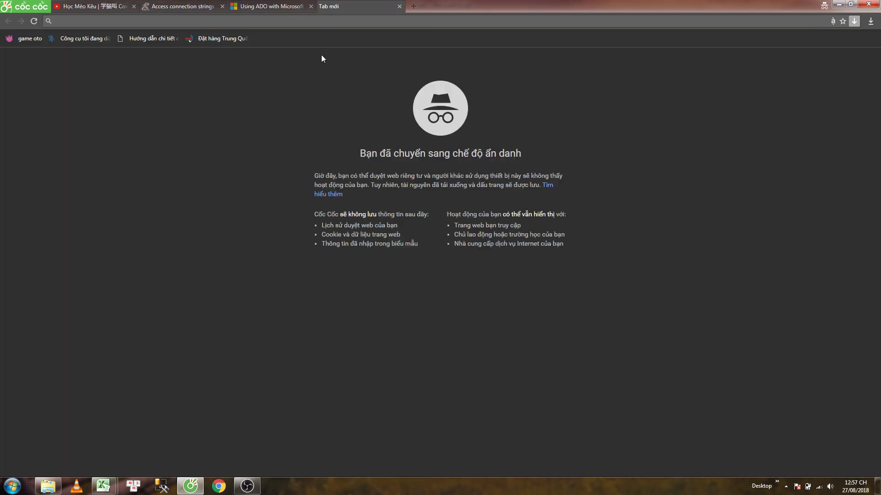
{"action": "type", "text": "conn"}
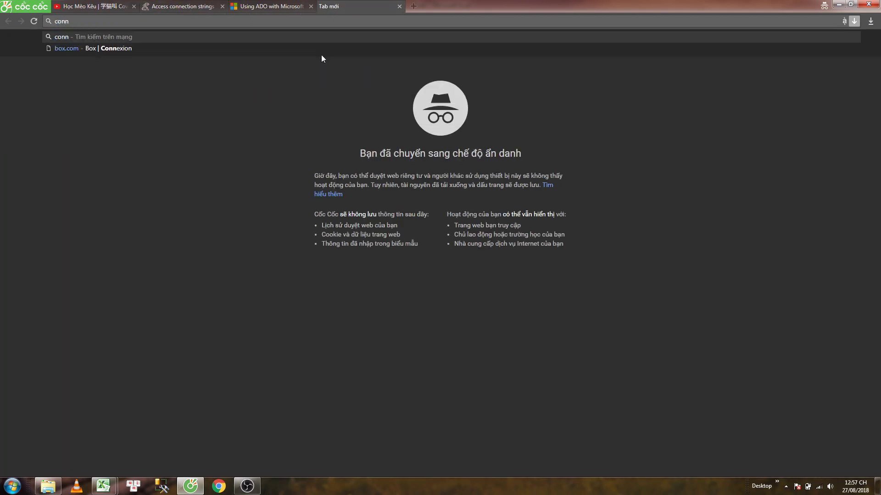
{"action": "type", "text": "ect"}
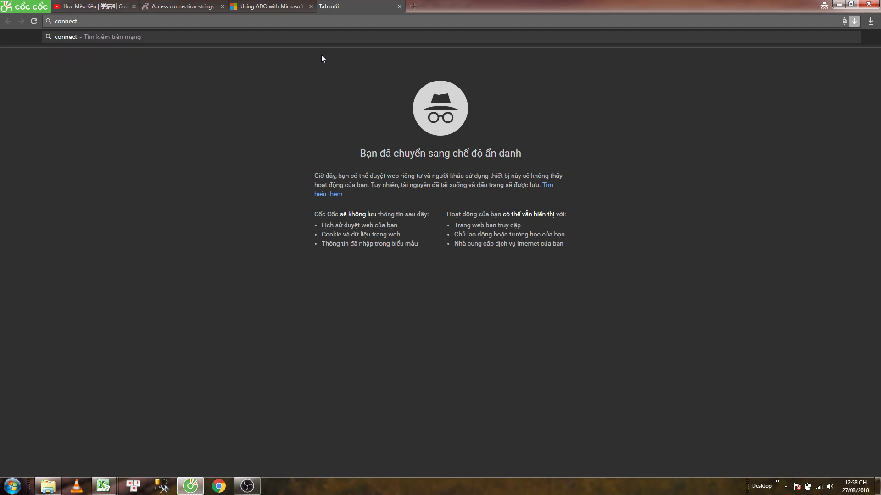
{"action": "type", "text": "string"}
{"action": "key", "text": "Return"}
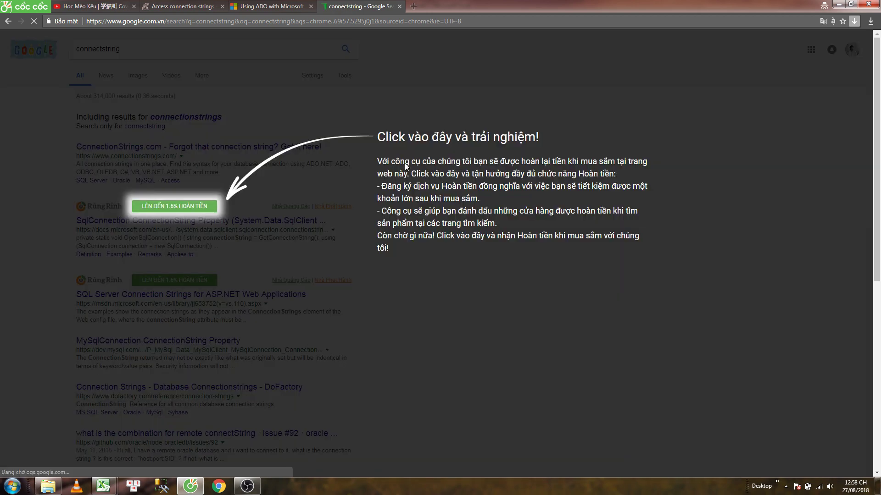
{"action": "left_click", "coordinate": [240, 134]}
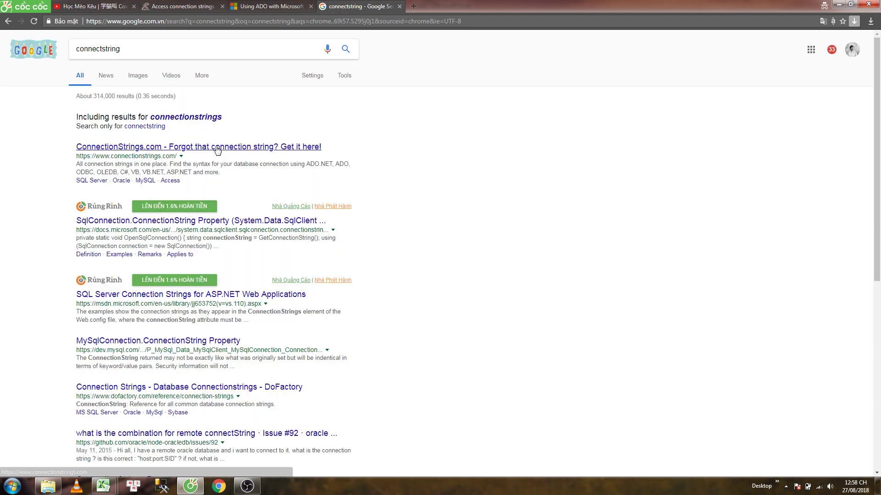
{"action": "left_click", "coordinate": [216, 147]}
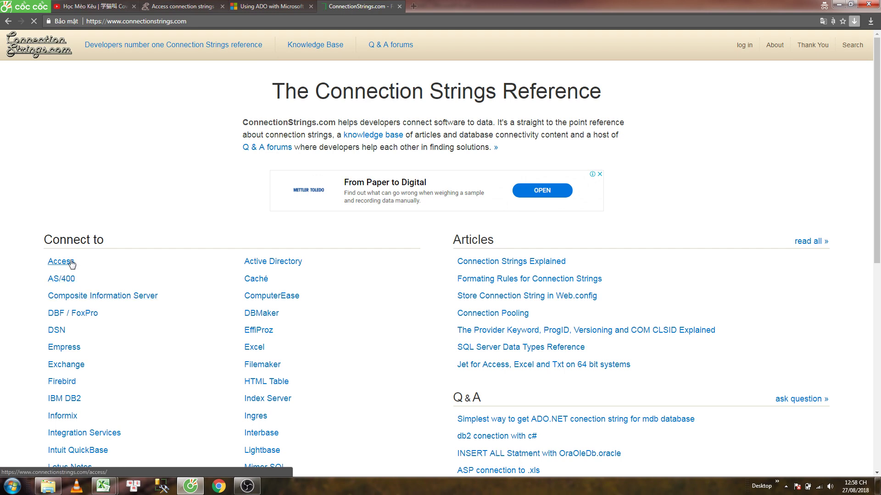
- Open the Access connection strings page on ConnectionStrings.com
{"action": "scroll", "coordinate": [78, 349], "scroll_direction": "down", "scroll_amount": 1}
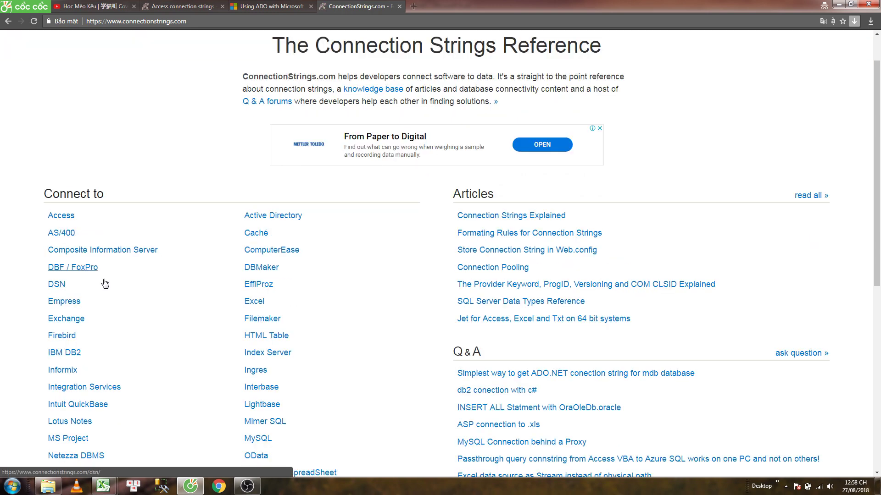
{"action": "scroll", "coordinate": [291, 334], "scroll_direction": "down", "scroll_amount": 2}
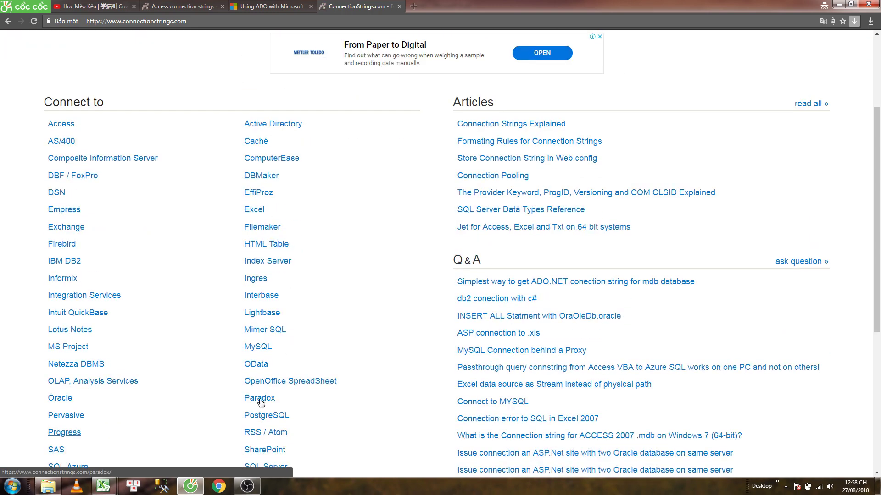
{"action": "scroll", "coordinate": [293, 330], "scroll_direction": "down", "scroll_amount": 2}
{"action": "scroll", "coordinate": [101, 339], "scroll_direction": "up", "scroll_amount": 4}
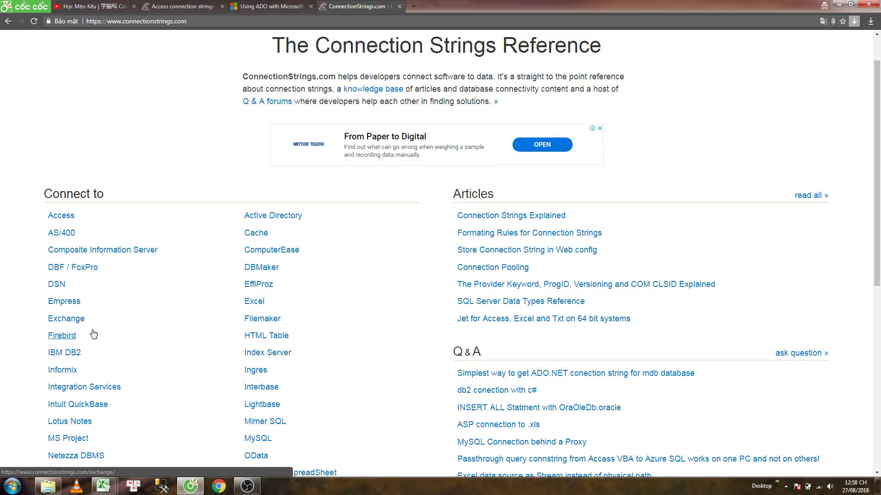
{"action": "left_click", "coordinate": [67, 217]}
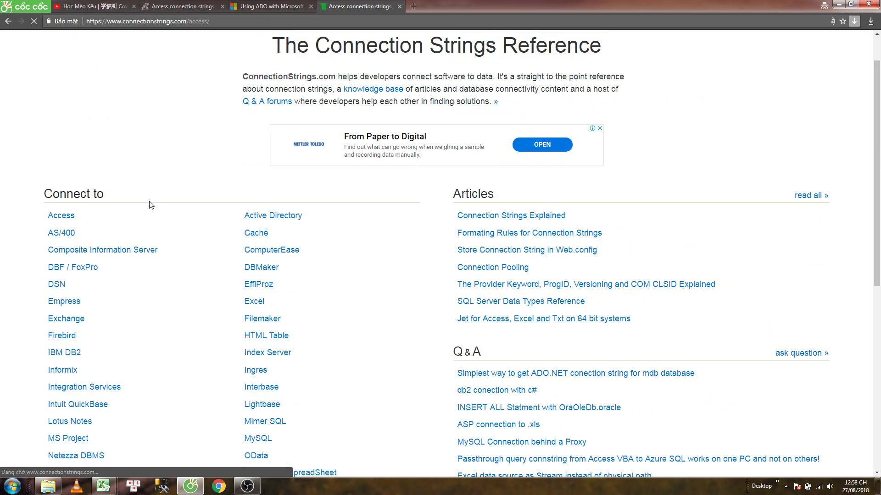
- Select the ACE OLEDB 12.0 Standard security string and compare it with the macro's Microsoft.ACE connection text
{"action": "scroll", "coordinate": [140, 229], "scroll_direction": "down", "scroll_amount": 3}
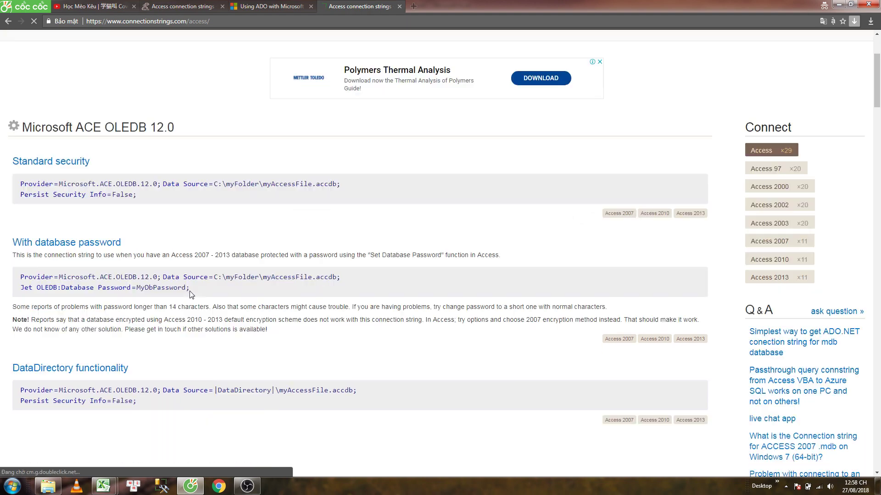
{"action": "scroll", "coordinate": [152, 275], "scroll_direction": "down", "scroll_amount": 3}
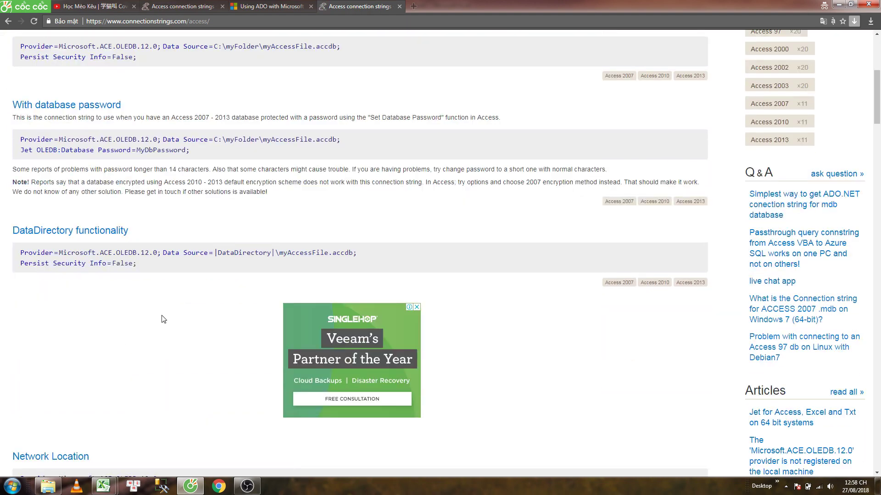
{"action": "scroll", "coordinate": [174, 312], "scroll_direction": "up", "scroll_amount": 2}
{"action": "scroll", "coordinate": [183, 305], "scroll_direction": "up", "scroll_amount": 1}
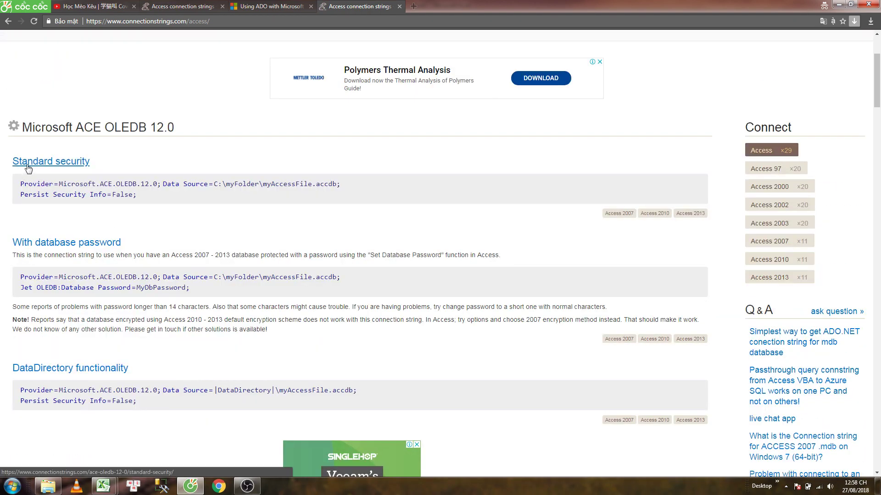
{"action": "left_click_drag", "start_coordinate": [19, 184], "coordinate": [174, 200]}
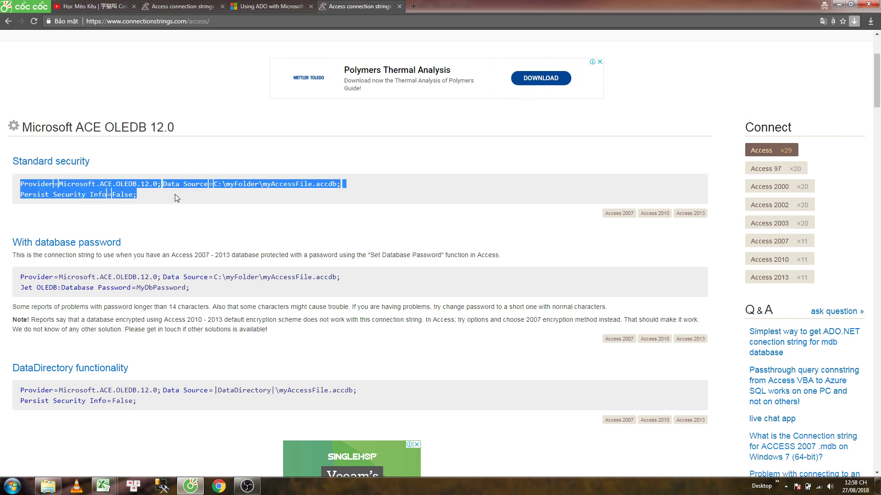
{"action": "left_click", "coordinate": [230, 195]}
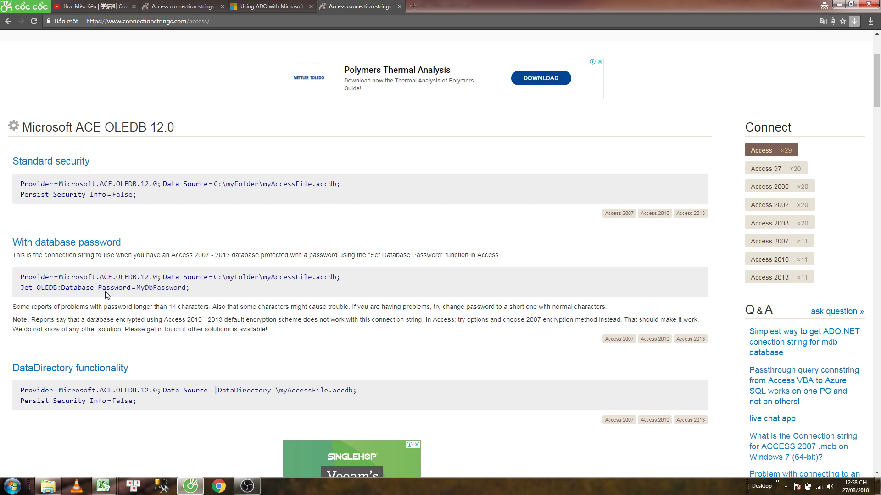
{"action": "left_click_drag", "start_coordinate": [102, 287], "coordinate": [185, 288]}
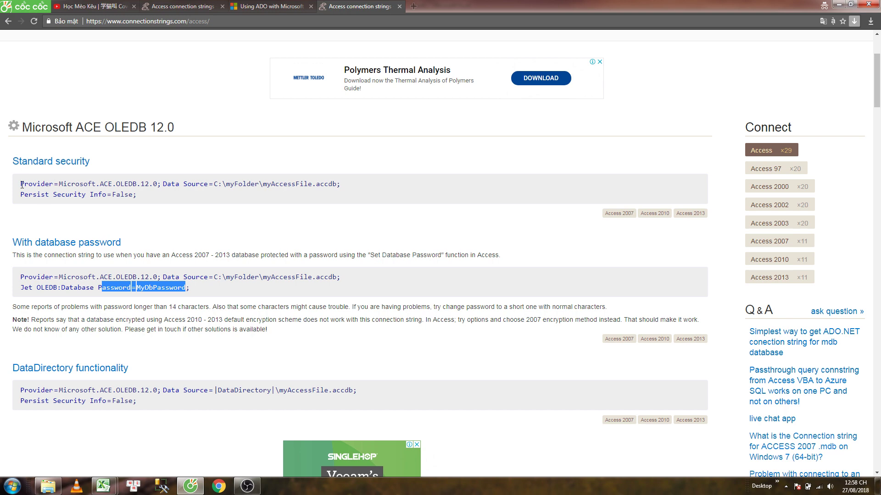
{"action": "left_click_drag", "start_coordinate": [21, 186], "coordinate": [189, 196]}
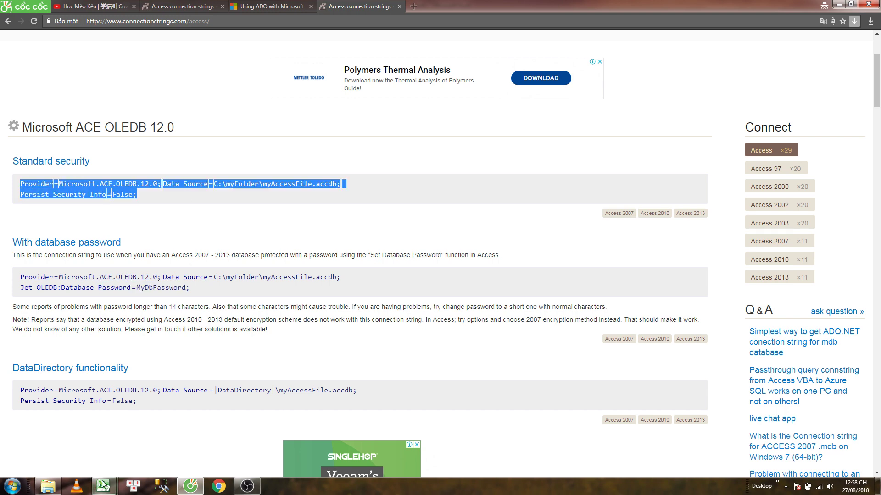
{"action": "mouse_move", "coordinate": [103, 486]}
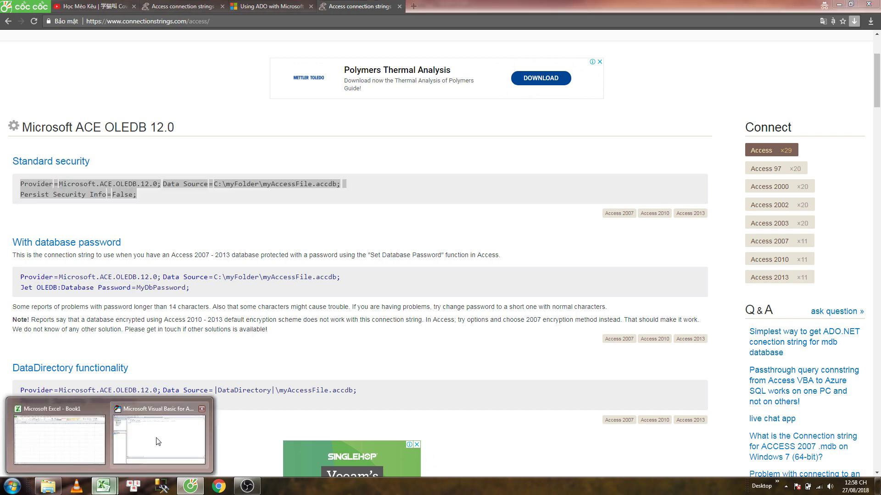
{"action": "left_click", "coordinate": [157, 440]}
{"action": "left_click", "coordinate": [305, 67]}
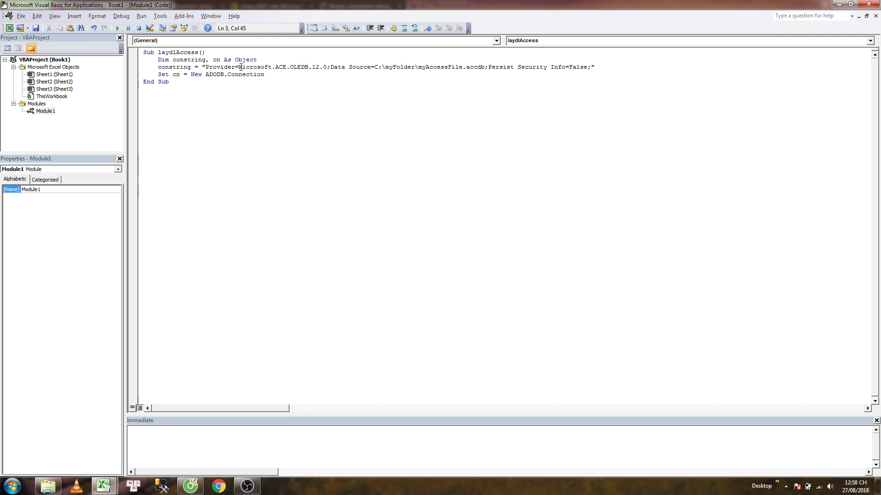
{"action": "left_click_drag", "start_coordinate": [239, 67], "coordinate": [591, 74]}
- Copy Database1.accdb's full path from the Security tab of its Properties, then return to the VBA editor
{"action": "key", "text": "Down"}
{"action": "left_click_drag", "start_coordinate": [376, 67], "coordinate": [487, 67]}
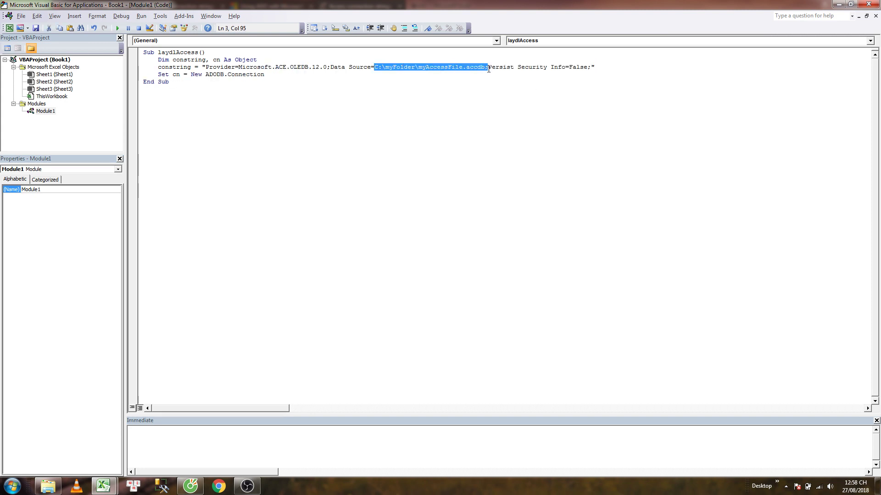
{"action": "left_click", "coordinate": [48, 486]}
{"action": "left_click", "coordinate": [101, 413]}
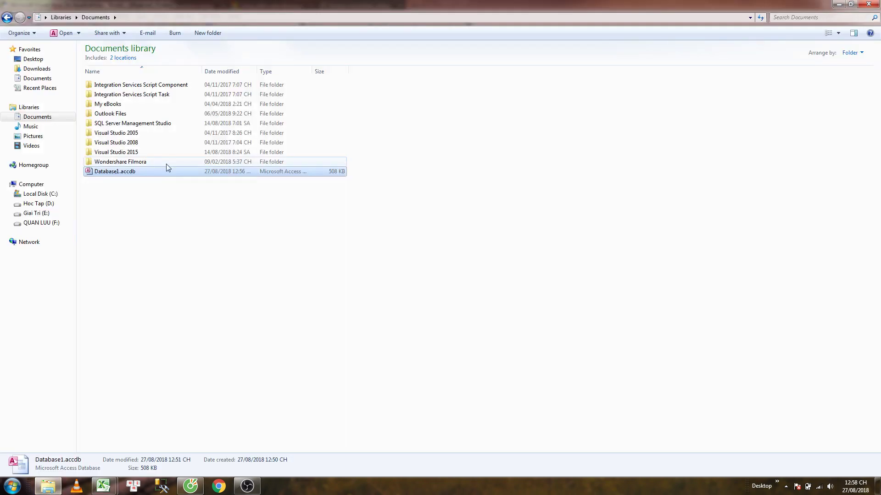
{"action": "right_click", "coordinate": [135, 178]}
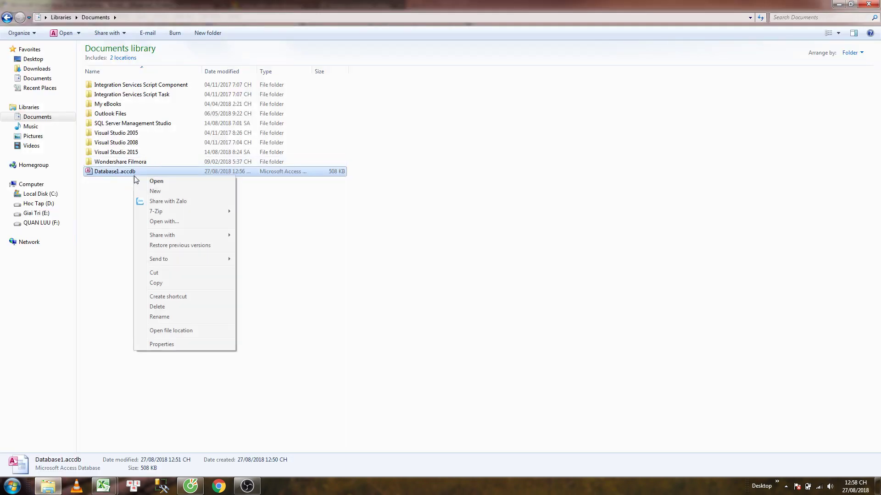
{"action": "left_click", "coordinate": [161, 344]}
{"action": "left_click", "coordinate": [175, 197]}
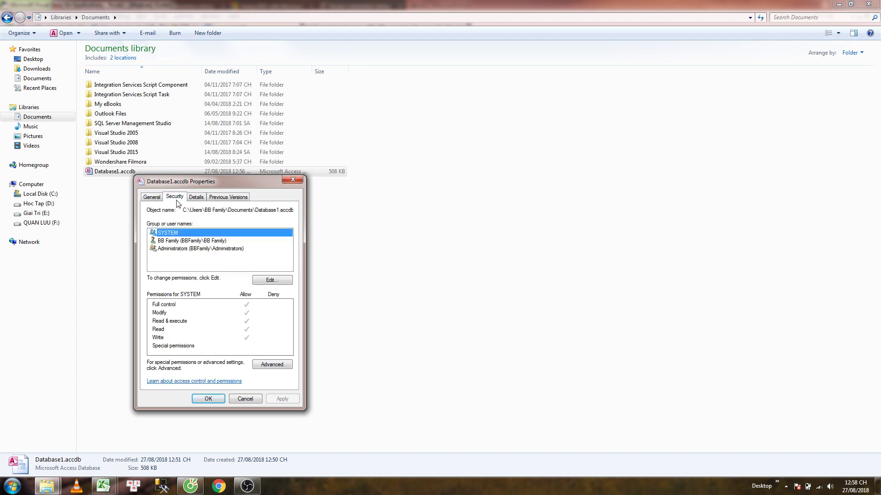
{"action": "left_click_drag", "start_coordinate": [184, 210], "coordinate": [322, 220]}
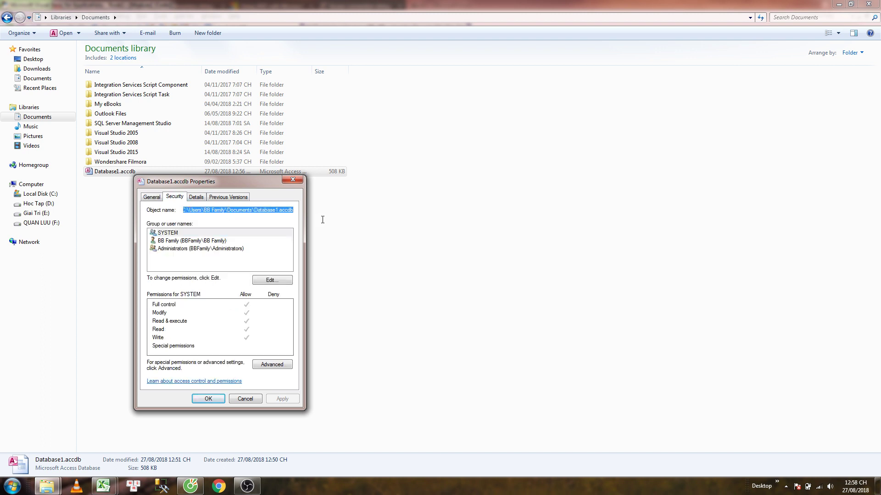
{"action": "left_click", "coordinate": [248, 400]}
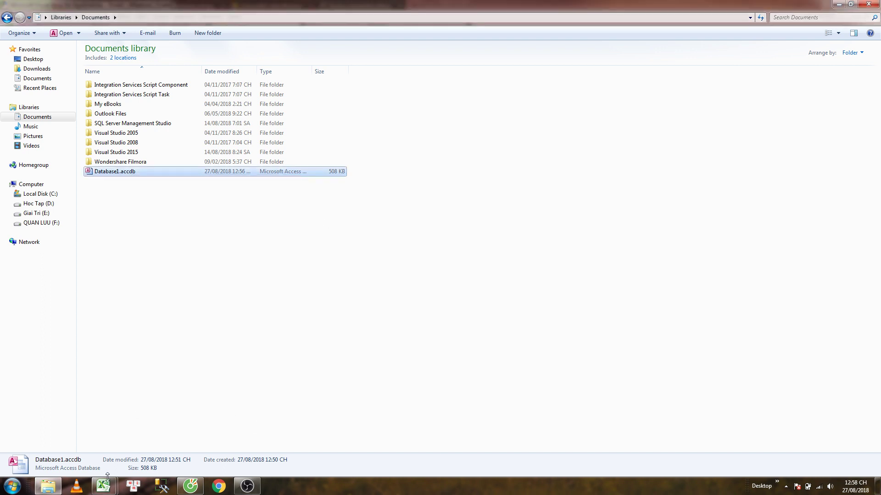
{"action": "mouse_move", "coordinate": [104, 486]}
{"action": "left_click", "coordinate": [176, 447]}
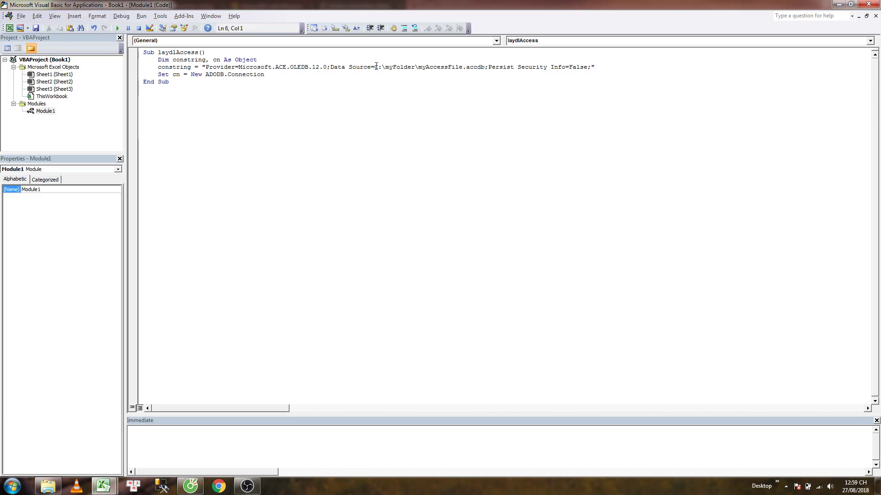
- Replace the placeholder Data Source path with the real Database1.accdb path
{"action": "left_click_drag", "start_coordinate": [376, 67], "coordinate": [485, 67]}
{"action": "type", "text": "C:\\Users\\BB Family\\Documents\\Database1.accdb"}
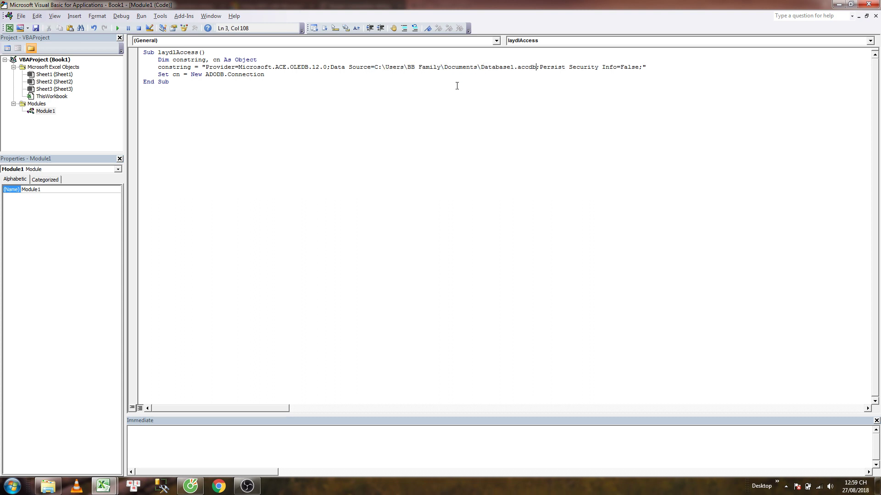
{"action": "left_click", "coordinate": [451, 95]}
{"action": "left_click", "coordinate": [250, 75]}
{"action": "left_click_drag", "start_coordinate": [160, 74], "coordinate": [266, 74]}
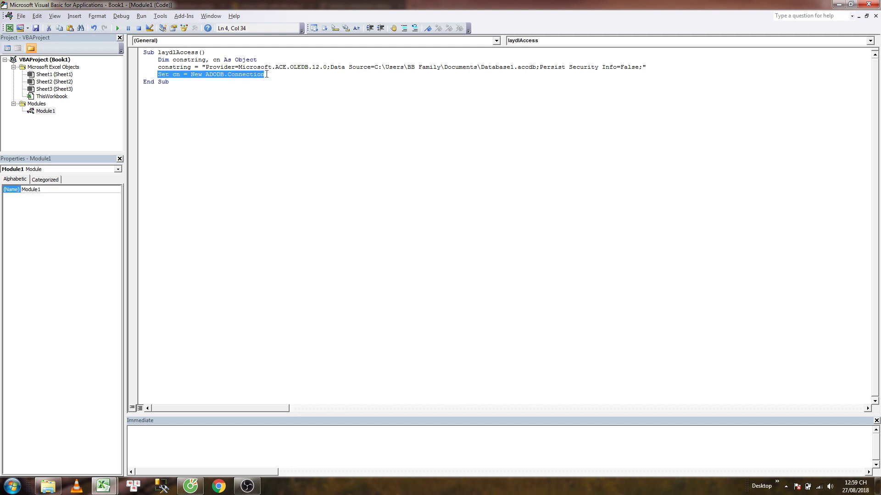
{"action": "left_click", "coordinate": [273, 75]}
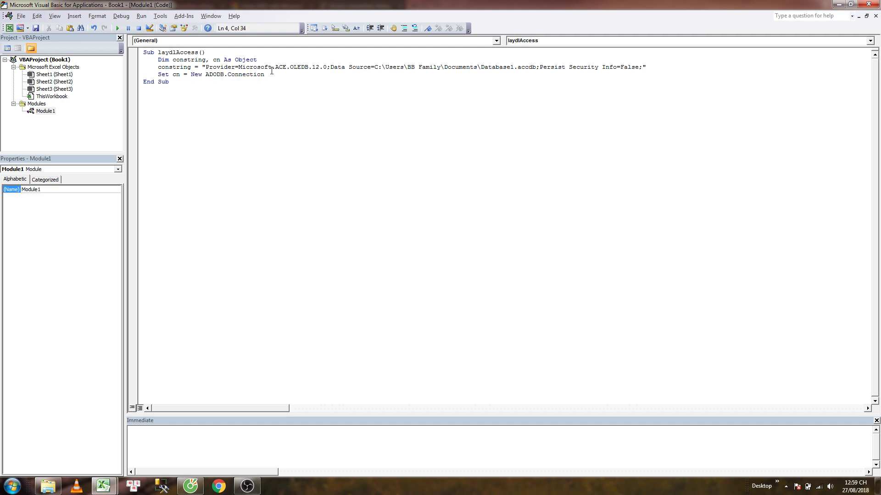
- Add a 'cn.Open constring' line after the Set cn line
{"action": "key", "text": "Return"}
{"action": "type", "text": "open "}
{"action": "type", "text": "cons"}
{"action": "key", "text": "ctrl+space"}
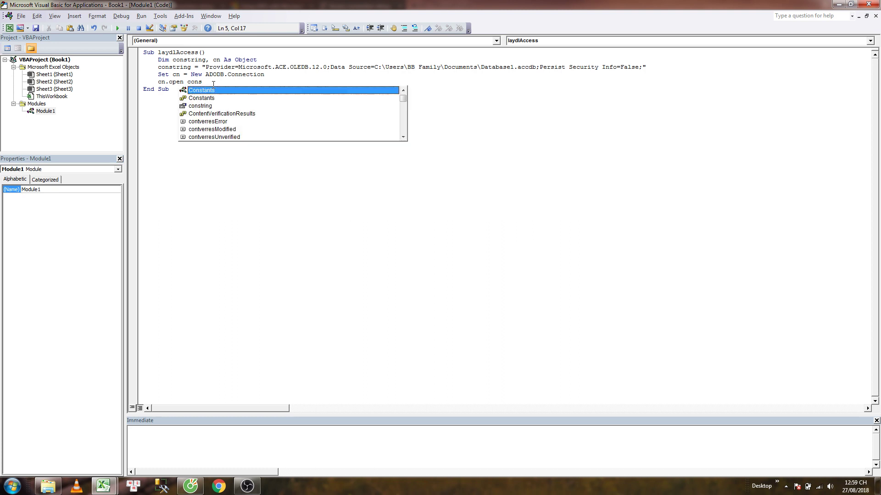
{"action": "double_click", "coordinate": [207, 106]}
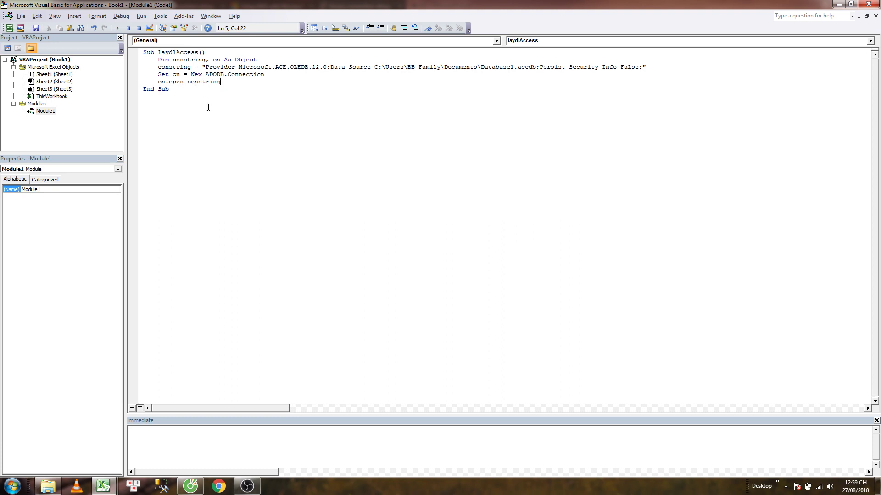
{"action": "left_click", "coordinate": [228, 99]}
{"action": "mouse_move", "coordinate": [156, 82]}
{"action": "left_mouse_down"}
{"action": "mouse_move", "coordinate": [261, 89]}
{"action": "mouse_move", "coordinate": [235, 74]}
{"action": "left_mouse_up"}
{"action": "left_click_drag", "start_coordinate": [380, 68], "coordinate": [540, 68]}
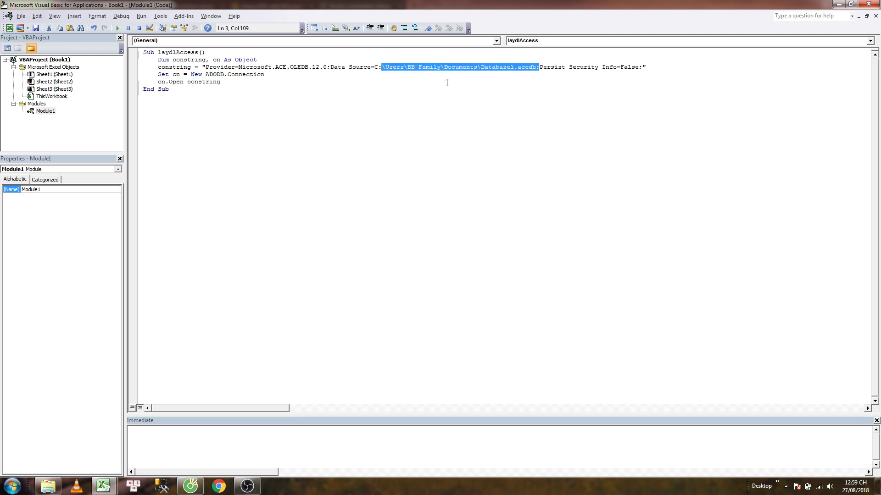
{"action": "left_click", "coordinate": [234, 84]}
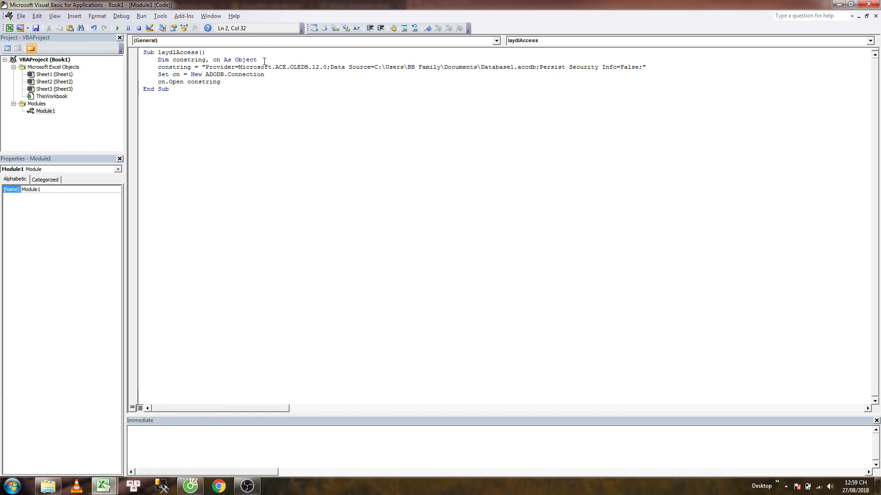
{"action": "left_click", "coordinate": [265, 58]}
- Declare query As String, fixing the stray 'dim' that caused a compile error
{"action": "type", "text": ",dim"}
{"action": "type", "text": " que"}
{"action": "type", "text": "ry"}
{"action": "left_click", "coordinate": [227, 118]}
{"action": "key", "text": "Return"}
{"action": "double_click", "coordinate": [271, 60]}
{"action": "key", "text": "BackSpace"}
{"action": "key", "text": "BackSpace"}
{"action": "type", "text": "as s"}
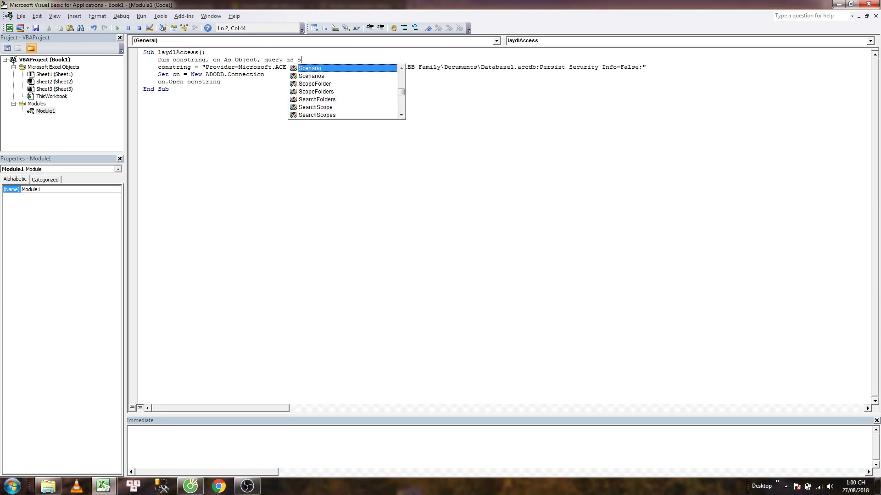
{"action": "type", "text": "trin"}
{"action": "key", "text": "Tab"}
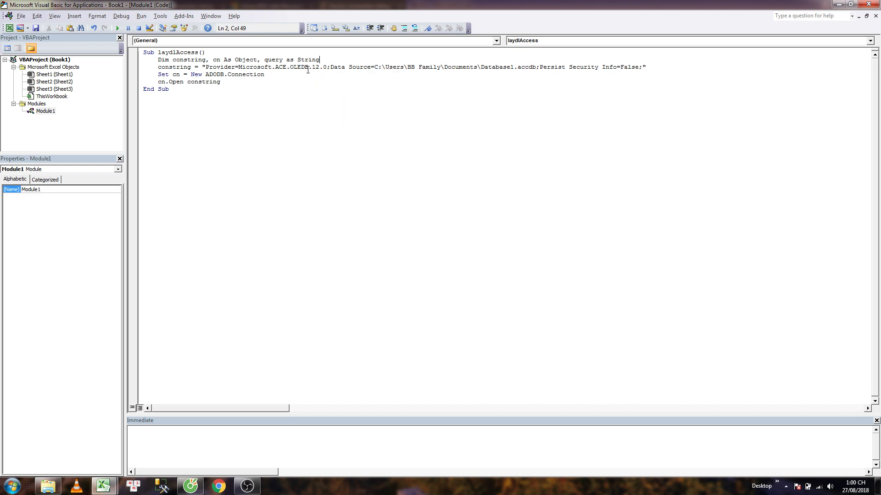
- Check the SanPham table in Database1 in Access, then go back to the VBA editor
{"action": "left_click", "coordinate": [47, 486]}
{"action": "double_click", "coordinate": [144, 172]}
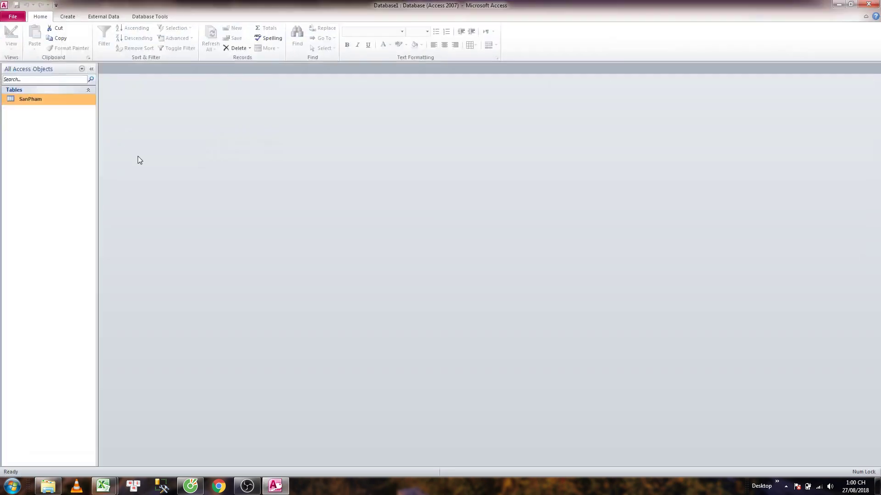
{"action": "left_click", "coordinate": [48, 99]}
{"action": "left_click", "coordinate": [838, 4]}
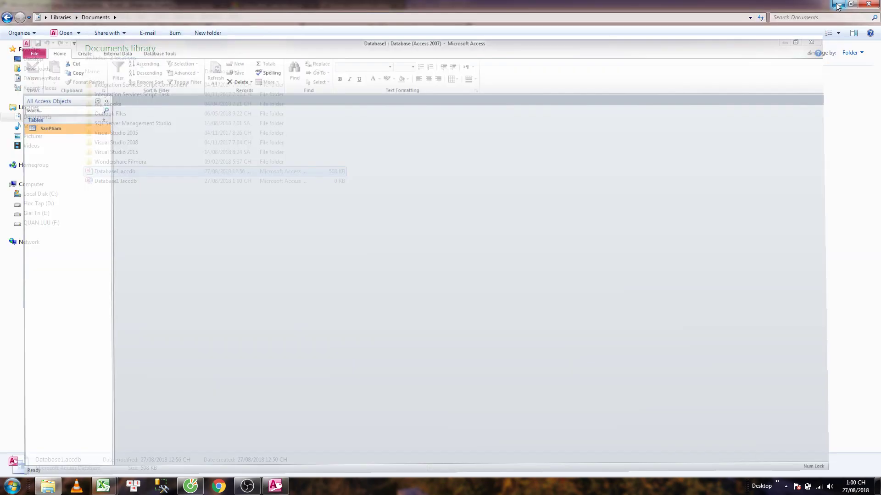
{"action": "left_click", "coordinate": [104, 487]}
{"action": "left_click", "coordinate": [146, 448]}
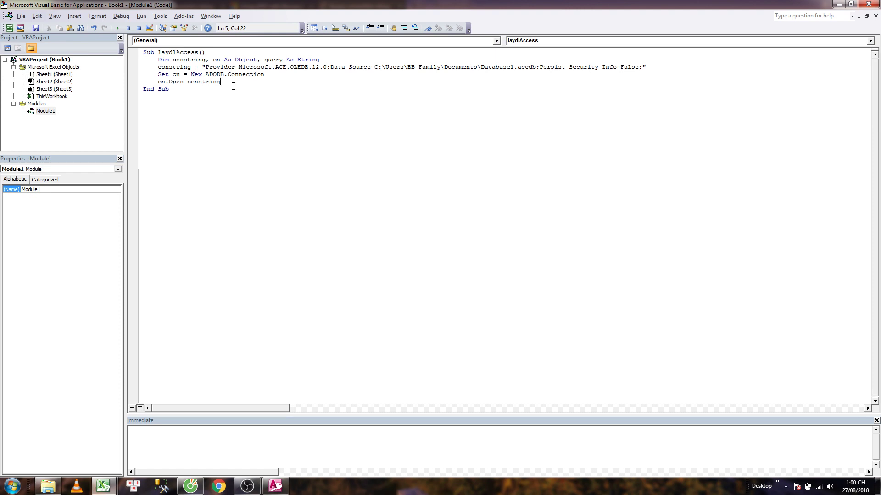
- Add the line query = "Select * from SanPham" below cn.Open constring
{"action": "key", "text": "Return"}
{"action": "type", "text": "query ="}
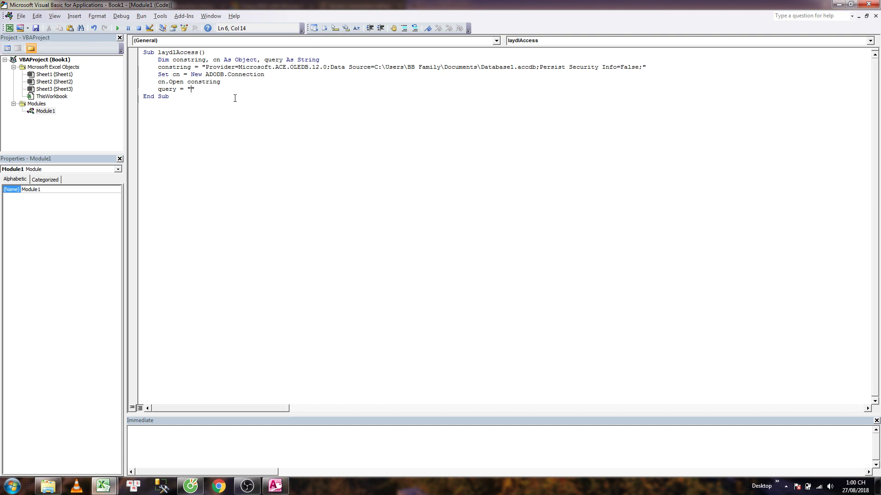
{"action": "type", "text": "Select"}
{"action": "type", "text": " * from "}
{"action": "type", "text": "San"}
{"action": "type", "text": "Pham"}
{"action": "left_click_drag", "start_coordinate": [158, 89], "coordinate": [302, 90]}
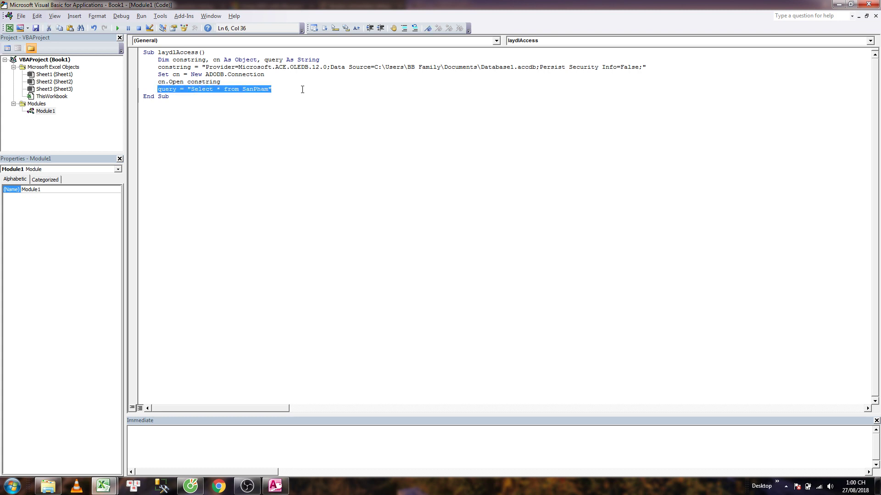
{"action": "left_click", "coordinate": [300, 89]}
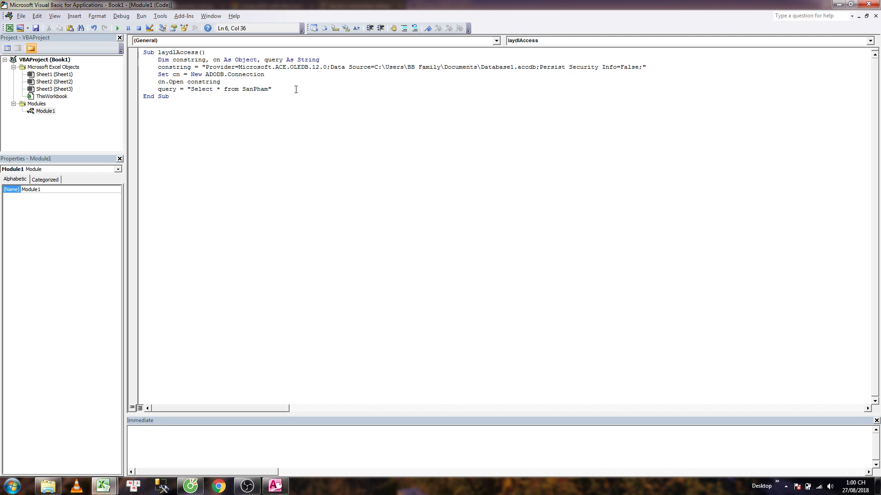
{"action": "left_click", "coordinate": [191, 486]}
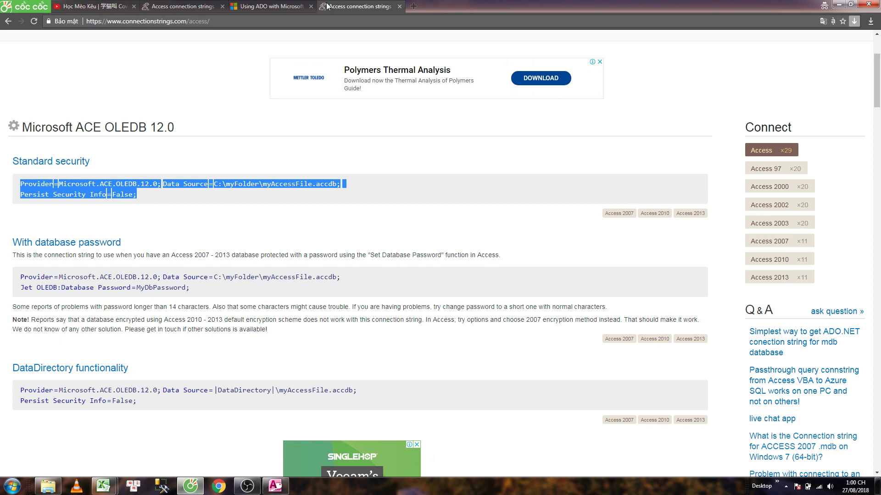
{"action": "key", "text": "ctrl+shift+Tab"}
{"action": "scroll", "coordinate": [336, 301], "scroll_direction": "down", "scroll_amount": 4}
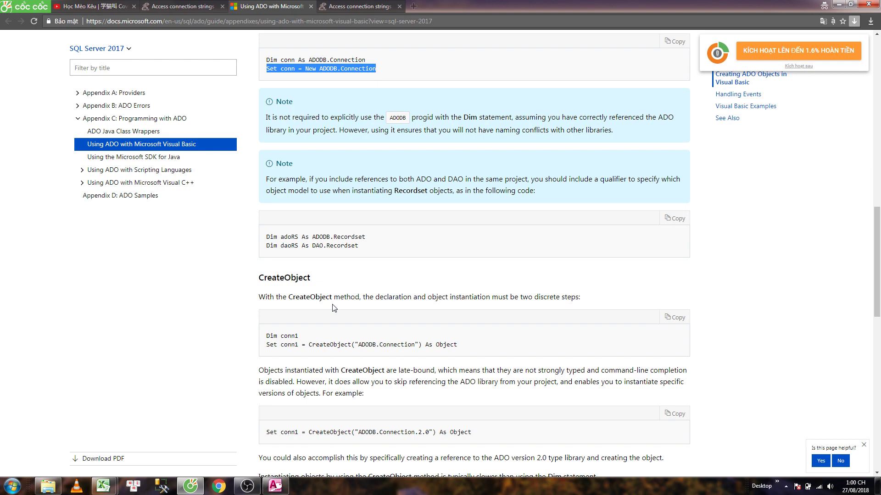
{"action": "scroll", "coordinate": [335, 307], "scroll_direction": "down", "scroll_amount": 3}
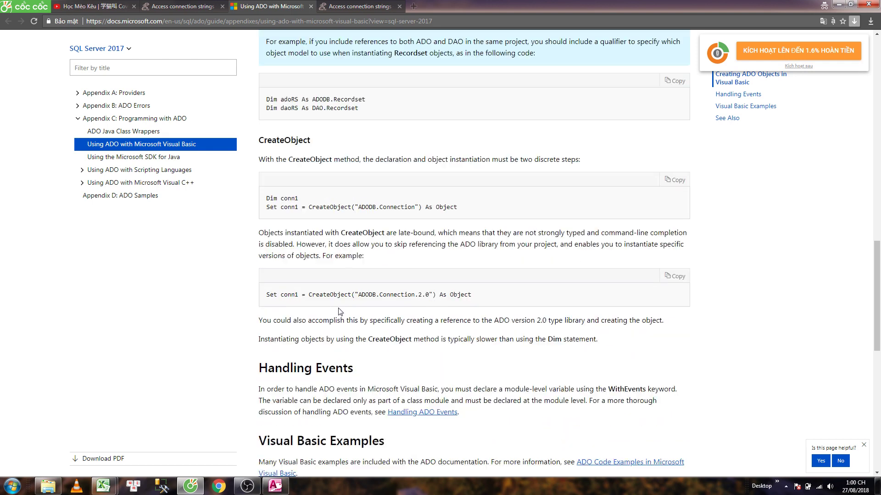
{"action": "scroll", "coordinate": [337, 308], "scroll_direction": "down", "scroll_amount": 2}
{"action": "scroll", "coordinate": [338, 309], "scroll_direction": "down", "scroll_amount": 3}
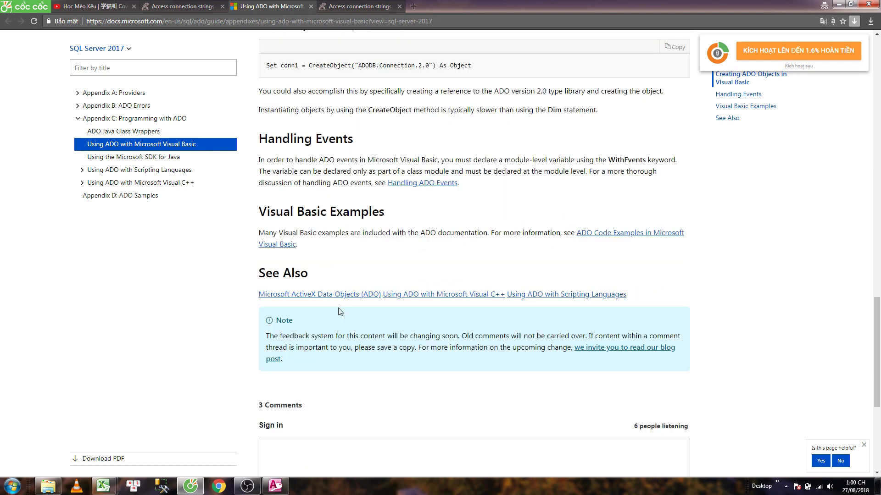
{"action": "left_click", "coordinate": [838, 5]}
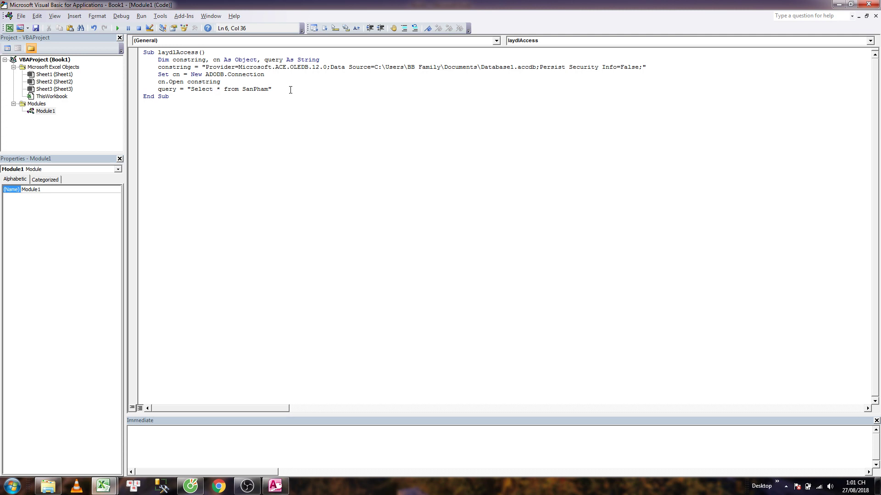
- Add the line Range("A1").CopyFromRecordset cn.Execute(query) after the query line
{"action": "key", "text": "Return"}
{"action": "key", "text": "Return"}
{"action": "type", "text": "rang"}
{"action": "type", "text": "e("}
{"action": "key", "text": "BackSpace"}
{"action": "key", "text": "BackSpace"}
{"action": "key", "text": "BackSpace"}
{"action": "key", "text": "BackSpace"}
{"action": "type", "text": "an"}
{"action": "type", "text": "ge(\"A1"}
{"action": "type", "text": "\""}
{"action": "mouse_move", "coordinate": [103, 486]}
{"action": "left_click", "coordinate": [57, 453]}
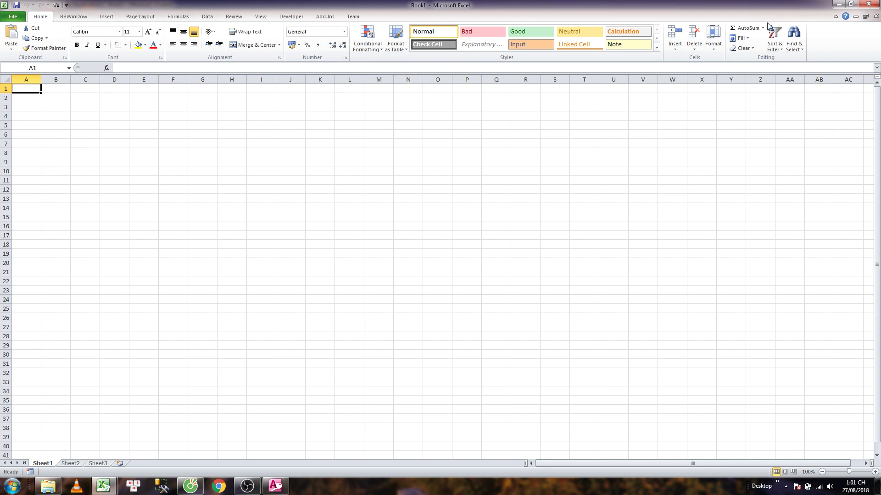
{"action": "left_click", "coordinate": [838, 4]}
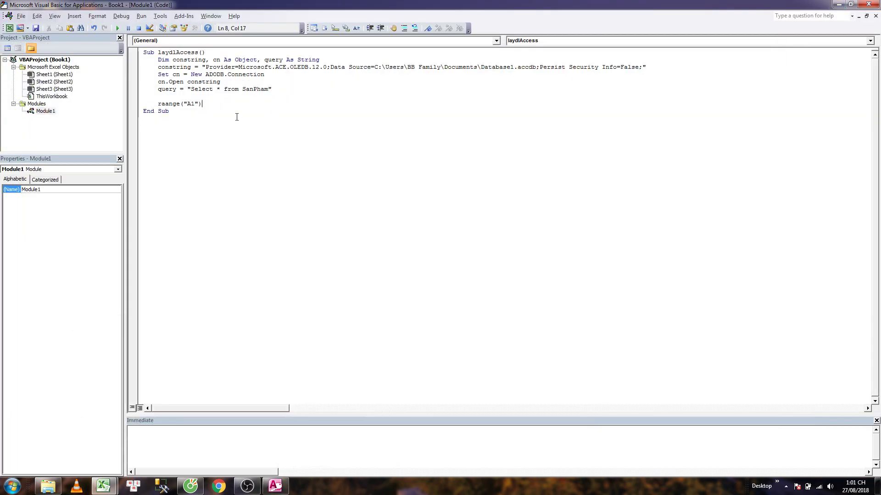
{"action": "type", "text": "cop"}
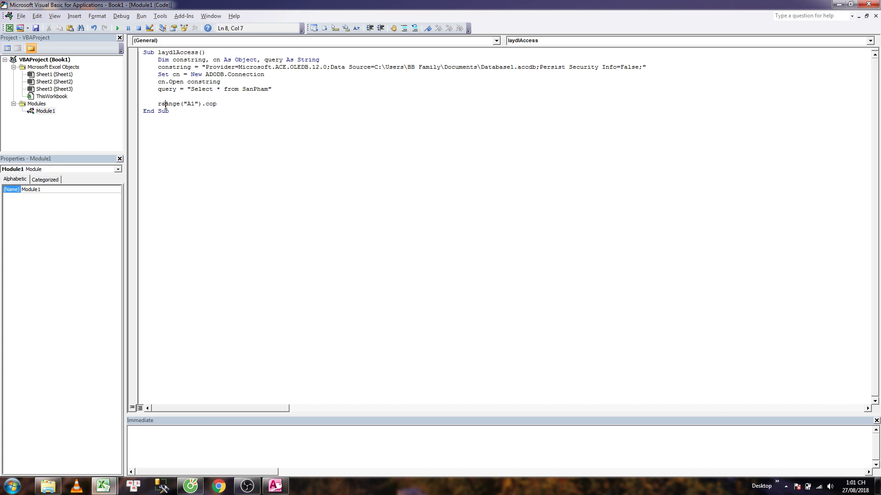
{"action": "key", "text": "BackSpace"}
{"action": "key", "text": "ctrl+space"}
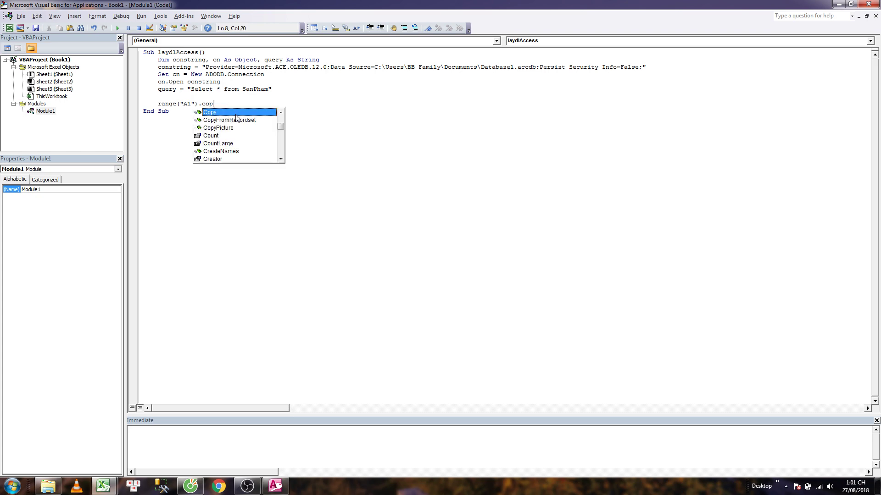
{"action": "double_click", "coordinate": [235, 121]}
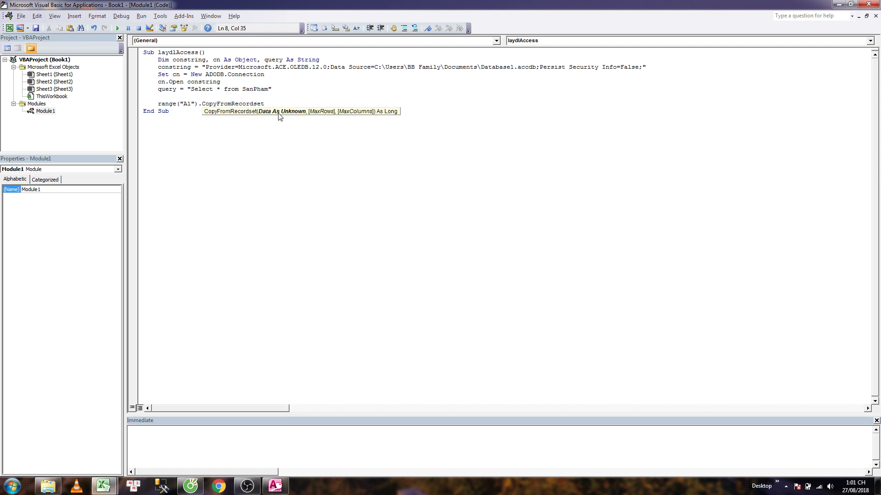
{"action": "type", "text": "cn"}
{"action": "type", "text": ".e"}
{"action": "type", "text": "xe"}
{"action": "type", "text": "cute("}
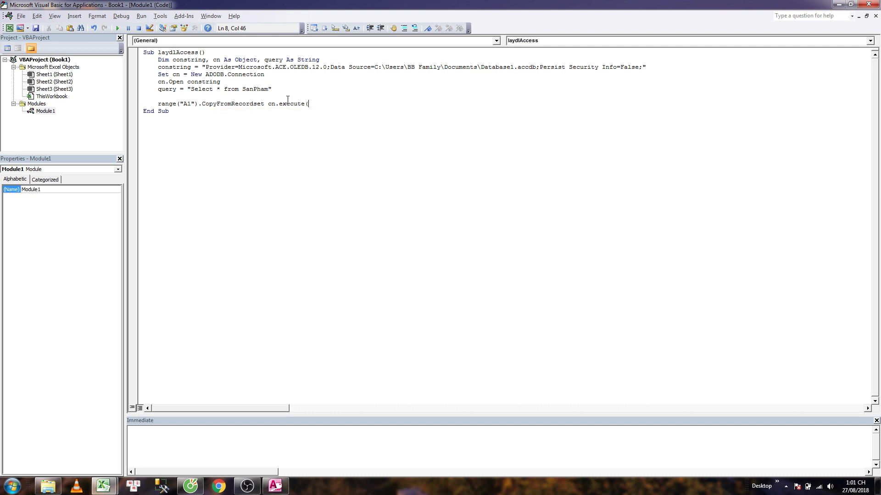
{"action": "type", "text": "qu"}
{"action": "type", "text": "ery"}
{"action": "type", "text": ")"}
- Comment out the cn.Open constring line with an apostrophe instead of slashes
{"action": "left_click", "coordinate": [158, 82]}
{"action": "type", "text": "/"}
{"action": "key", "text": "Down"}
{"action": "left_click", "coordinate": [469, 277]}
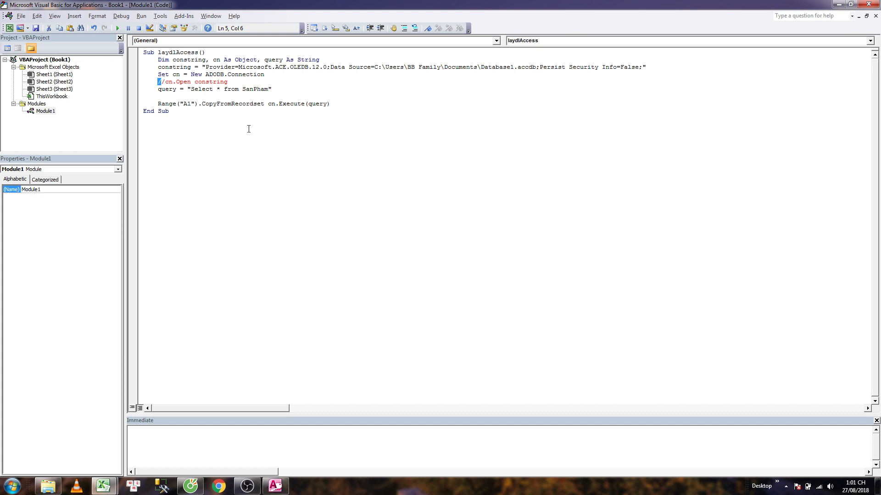
{"action": "left_click", "coordinate": [257, 142]}
{"action": "left_click", "coordinate": [166, 82]}
{"action": "key", "text": "BackSpace"}
{"action": "key", "text": "BackSpace"}
{"action": "type", "text": "'"}
{"action": "left_click", "coordinate": [258, 134]}
- Delete the blank line above the Range line and review the finished code
{"action": "left_click_drag", "start_coordinate": [173, 94], "coordinate": [143, 95]}
{"action": "key", "text": "BackSpace"}
{"action": "key", "text": "BackSpace"}
{"action": "left_click_drag", "start_coordinate": [267, 96], "coordinate": [279, 97]}
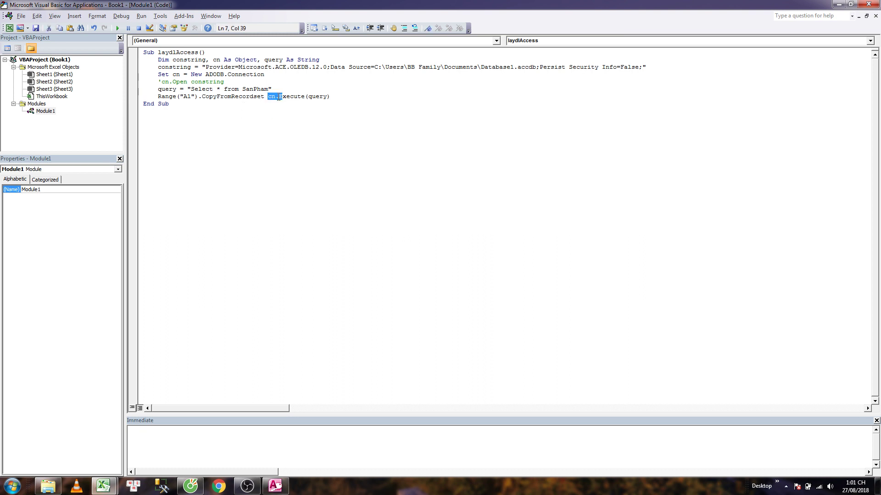
{"action": "left_click", "coordinate": [297, 96]}
{"action": "left_click_drag", "start_coordinate": [192, 89], "coordinate": [267, 89]}
{"action": "left_click_drag", "start_coordinate": [153, 82], "coordinate": [253, 80]}
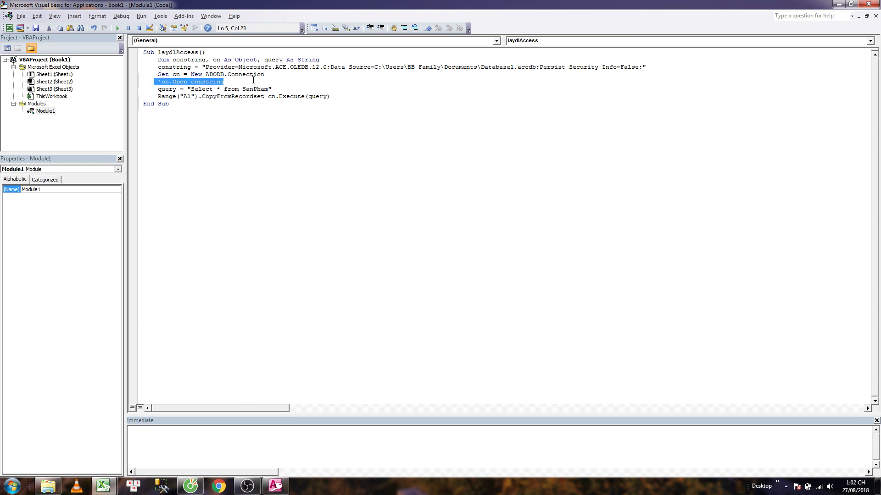
{"action": "key", "text": "Left"}
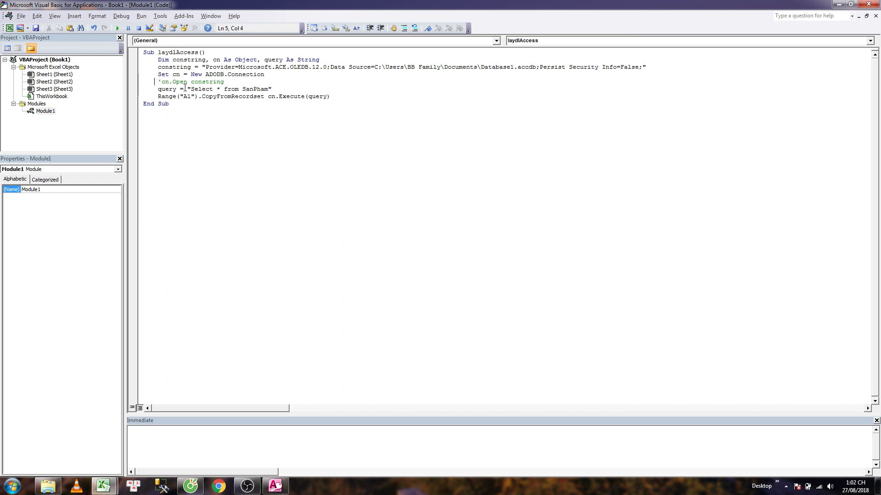
{"action": "left_click", "coordinate": [181, 96]}
{"action": "mouse_move", "coordinate": [366, 14]}
{"action": "left_mouse_down"}
{"action": "mouse_move", "coordinate": [399, 96]}
{"action": "mouse_move", "coordinate": [367, 14]}
{"action": "mouse_move", "coordinate": [573, 130]}
{"action": "left_mouse_up"}
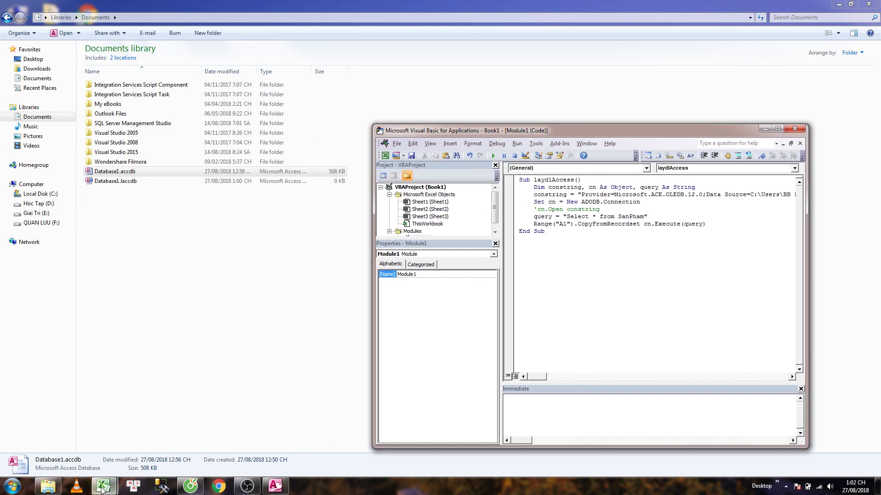
- Run laydlAccess and dismiss the 'User-defined type not defined' compile error at New ADODB.Connection
{"action": "left_click", "coordinate": [50, 441]}
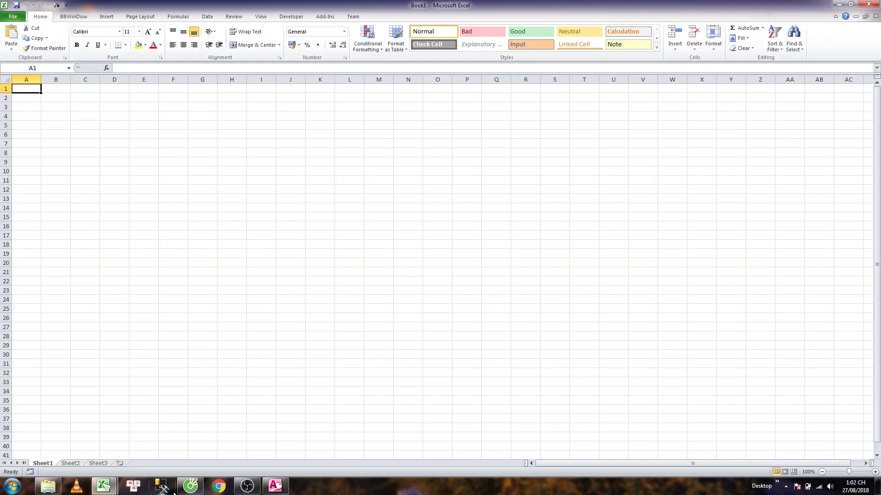
{"action": "mouse_move", "coordinate": [103, 486]}
{"action": "left_click", "coordinate": [182, 445]}
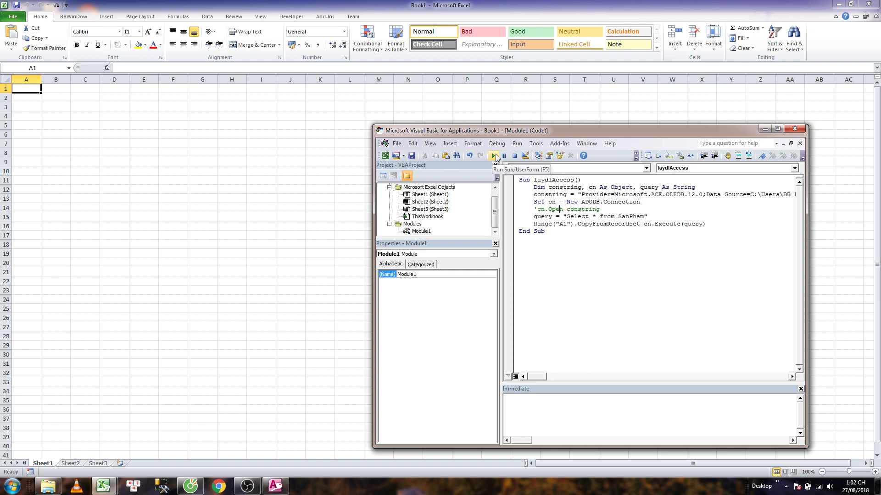
{"action": "left_click", "coordinate": [494, 156]}
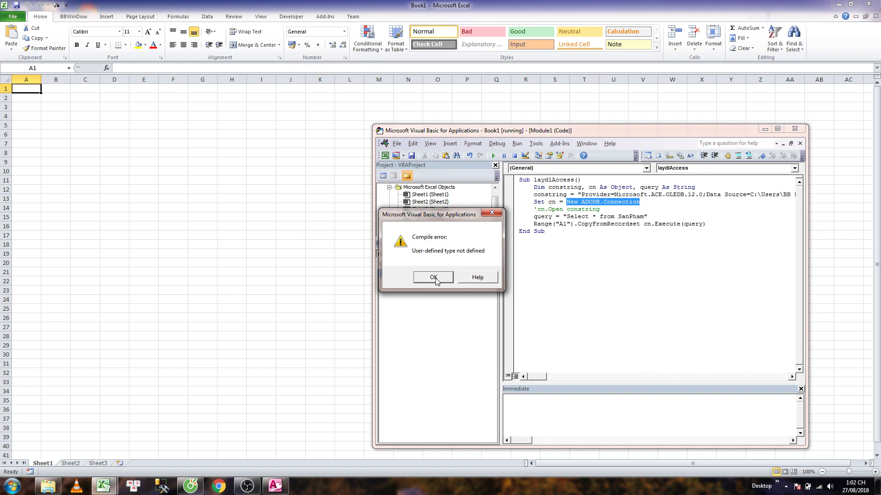
{"action": "left_click", "coordinate": [435, 278]}
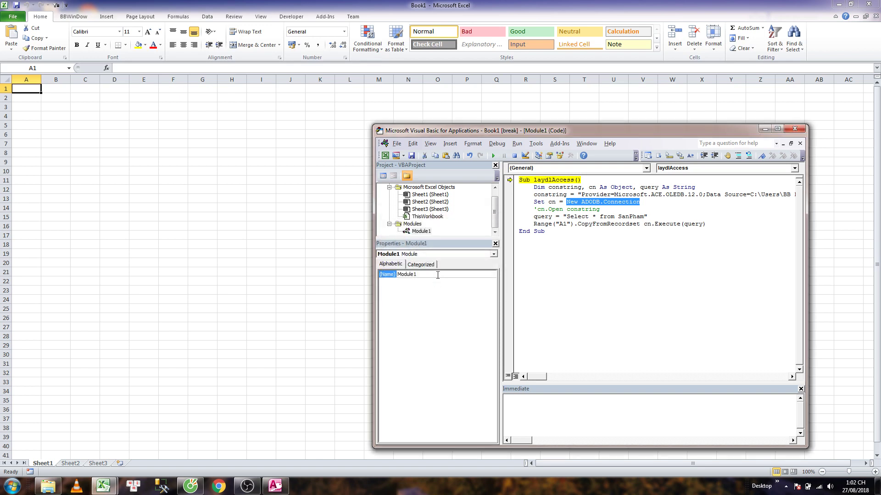
{"action": "left_click", "coordinate": [569, 203]}
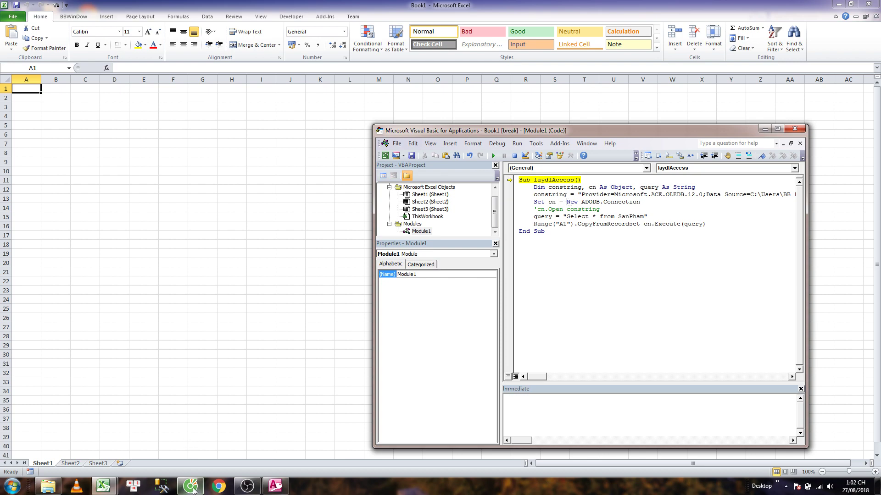
- Review the Docs 'To reference ADO' and 'Creating ADO Objects' sections, then return to Excel
{"action": "mouse_move", "coordinate": [190, 486]}
{"action": "left_click", "coordinate": [338, 332]}
{"action": "scroll", "coordinate": [338, 331], "scroll_direction": "up", "scroll_amount": 2}
{"action": "scroll", "coordinate": [339, 331], "scroll_direction": "up", "scroll_amount": 8}
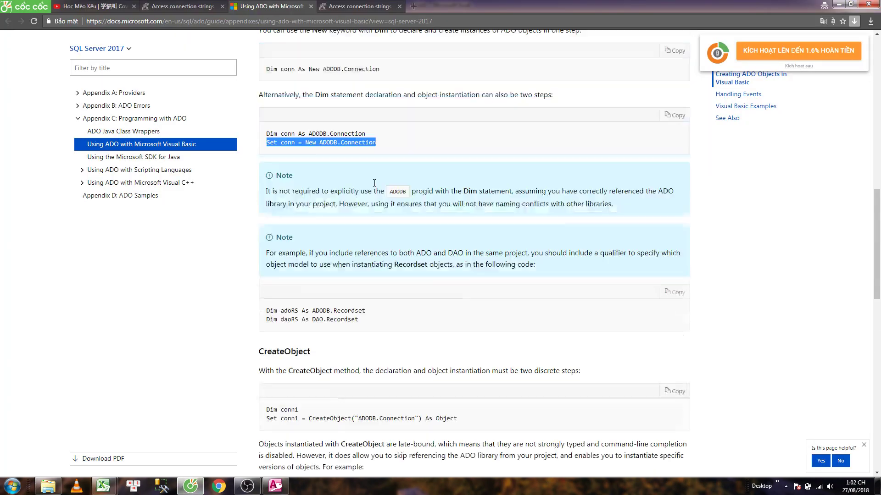
{"action": "scroll", "coordinate": [339, 332], "scroll_direction": "up", "scroll_amount": 10}
{"action": "scroll", "coordinate": [387, 252], "scroll_direction": "up", "scroll_amount": 5}
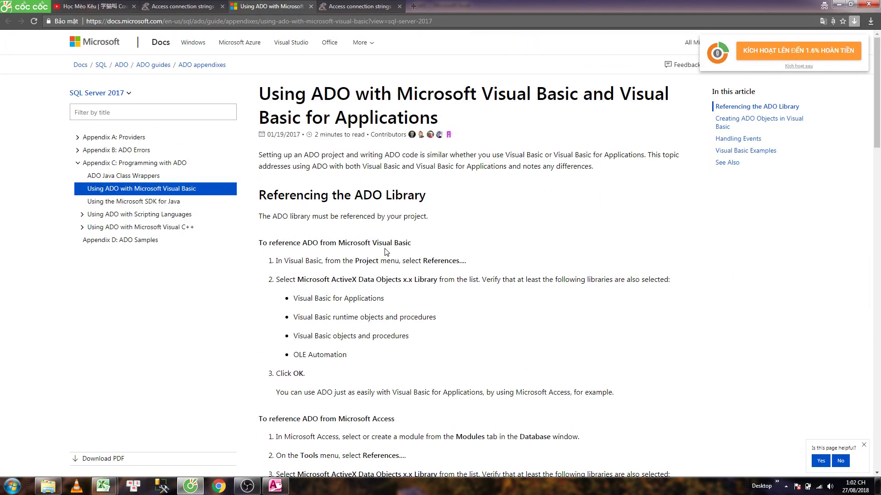
{"action": "scroll", "coordinate": [386, 252], "scroll_direction": "down", "scroll_amount": 2}
{"action": "scroll", "coordinate": [384, 262], "scroll_direction": "down", "scroll_amount": 5}
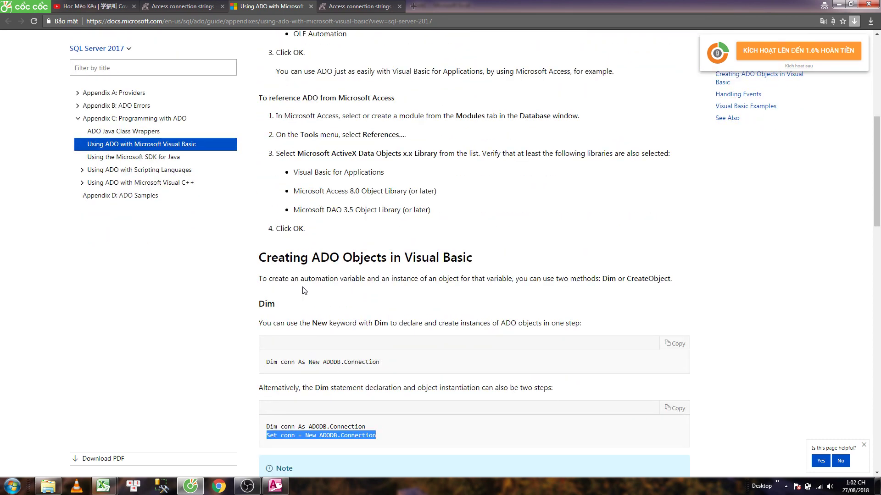
{"action": "left_click_drag", "start_coordinate": [266, 257], "coordinate": [387, 258]}
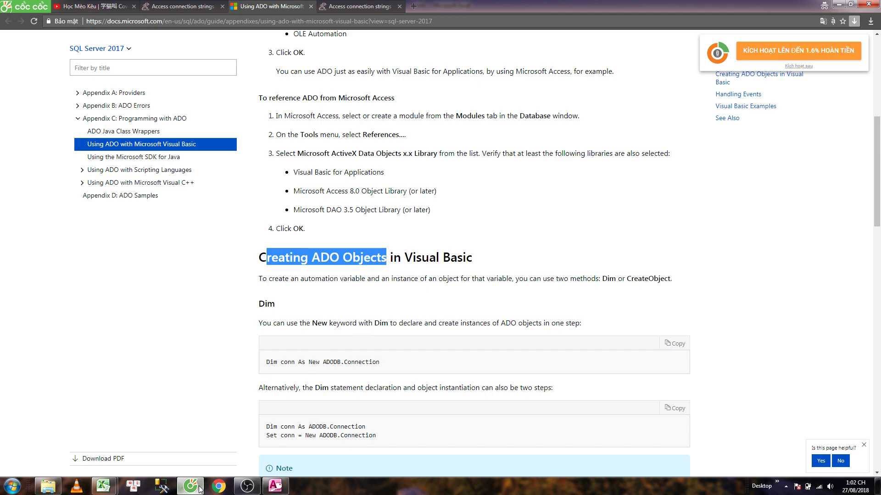
{"action": "left_click", "coordinate": [103, 486]}
{"action": "left_click", "coordinate": [85, 443]}
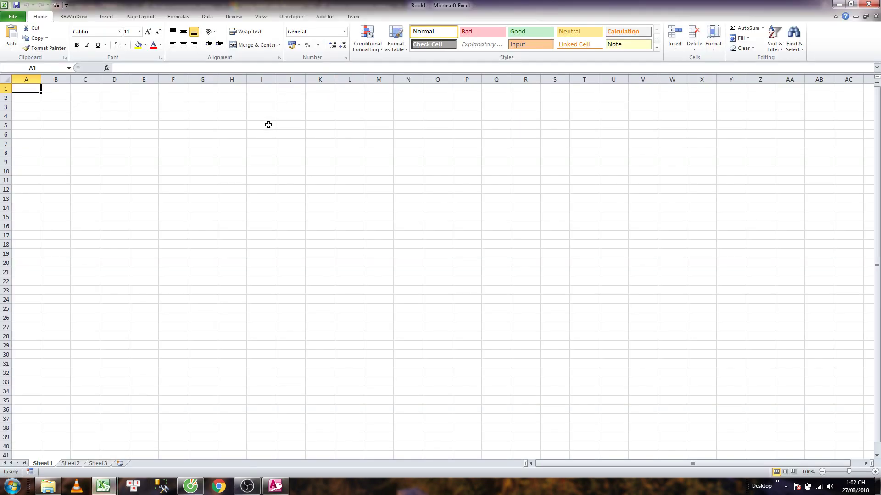
- Reset the paused macro and select New ADODB.Connection on the Set cn line
{"action": "mouse_move", "coordinate": [103, 486]}
{"action": "left_click", "coordinate": [160, 436]}
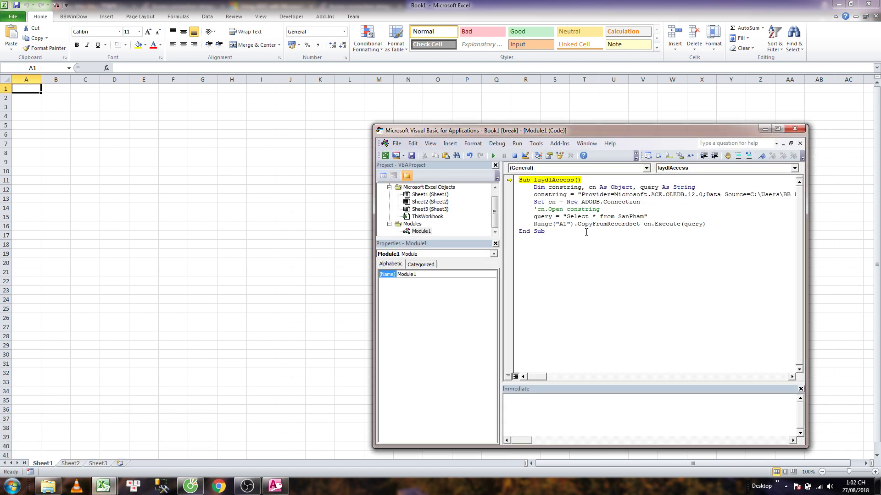
{"action": "left_click", "coordinate": [585, 209]}
{"action": "left_click", "coordinate": [514, 156]}
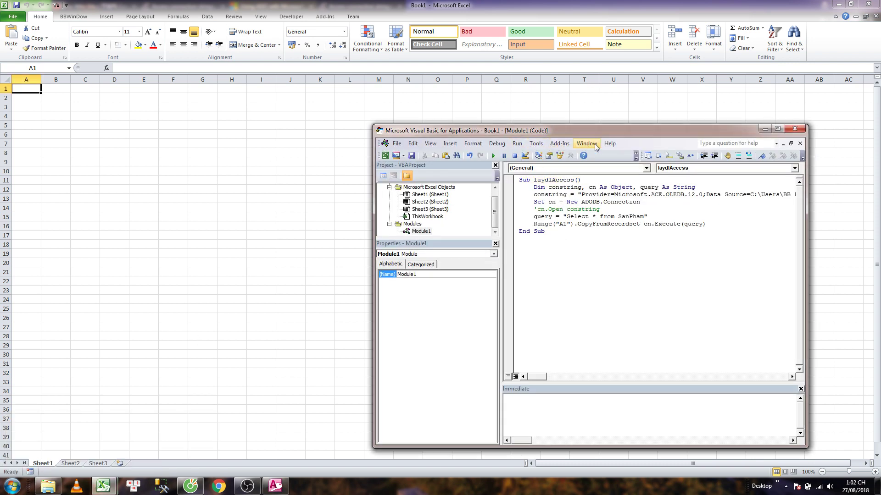
{"action": "left_click_drag", "start_coordinate": [567, 203], "coordinate": [654, 200]}
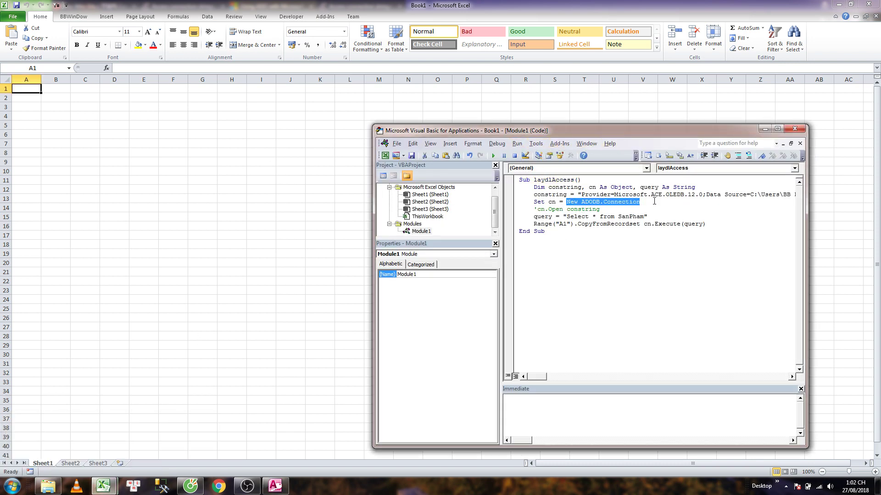
- Open Tools > References to view the project's available libraries
{"action": "left_click", "coordinate": [534, 144]}
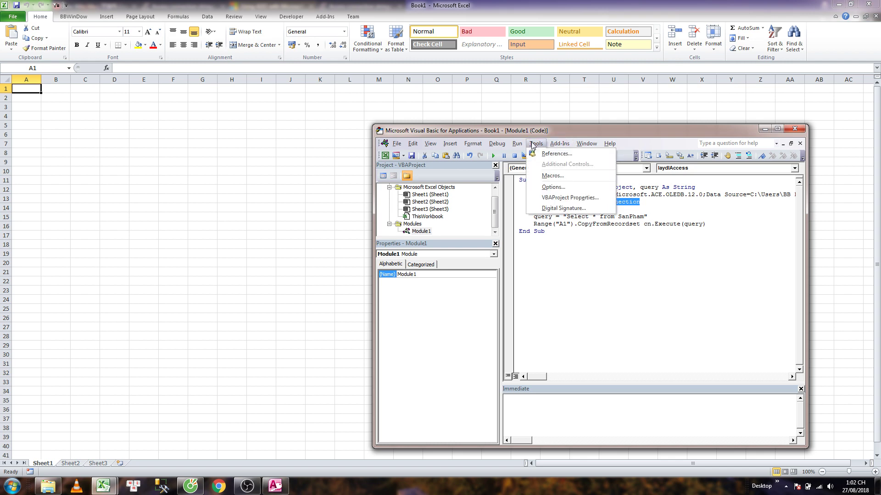
{"action": "left_click", "coordinate": [552, 155]}
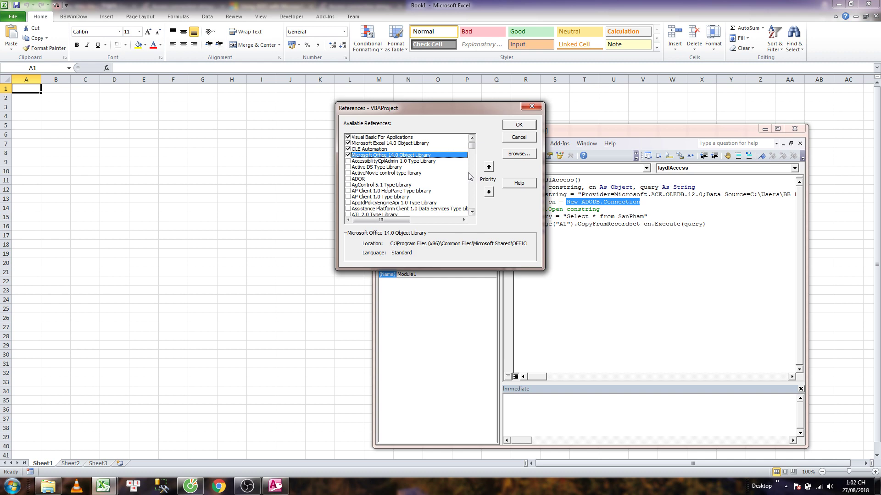
{"action": "left_click_drag", "start_coordinate": [472, 144], "coordinate": [476, 180]}
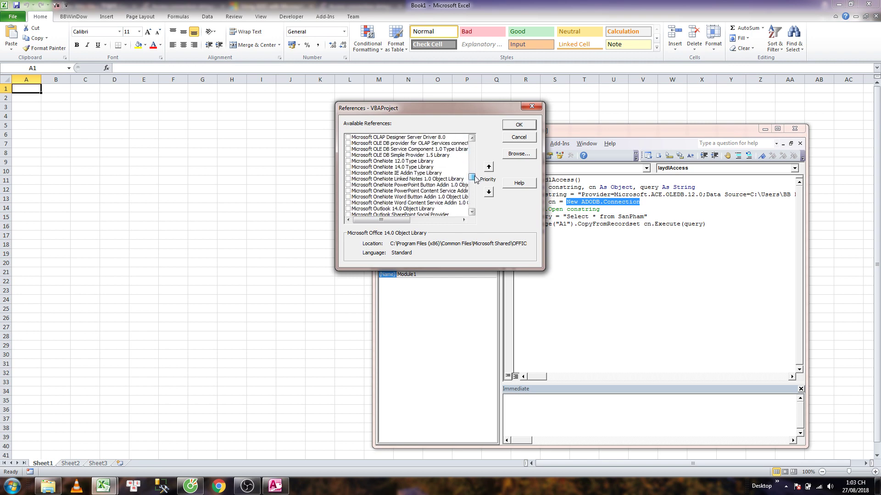
{"action": "double_click", "coordinate": [471, 214]}
{"action": "double_click", "coordinate": [471, 213]}
{"action": "left_click", "coordinate": [471, 214]}
{"action": "double_click", "coordinate": [472, 213]}
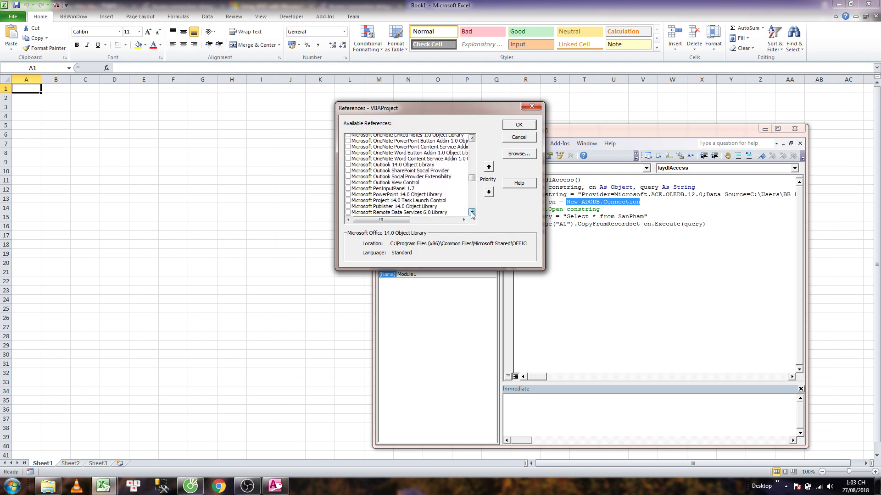
{"action": "left_click", "coordinate": [471, 214]}
{"action": "left_click", "coordinate": [471, 213]}
{"action": "left_click", "coordinate": [471, 182]}
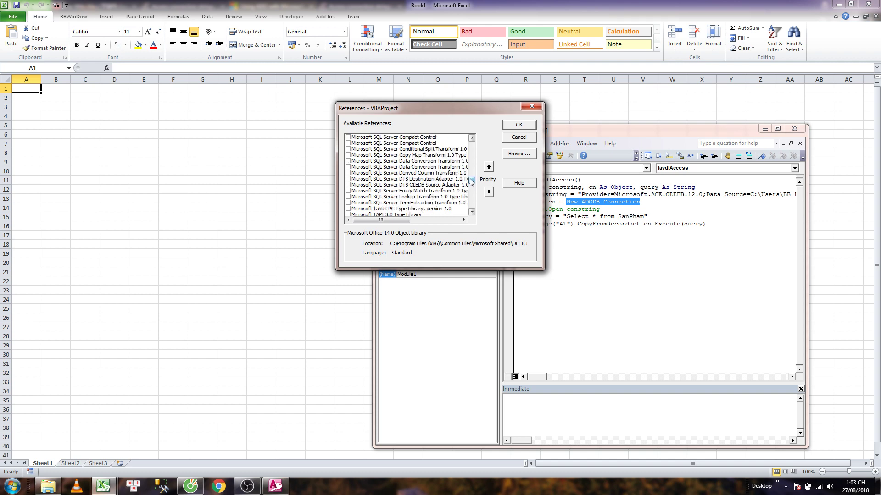
- Scroll through the References library list, then bring up the ADO documentation
{"action": "scroll", "coordinate": [471, 182], "scroll_direction": "down", "scroll_amount": 3}
{"action": "left_click_drag", "start_coordinate": [471, 182], "coordinate": [473, 185]}
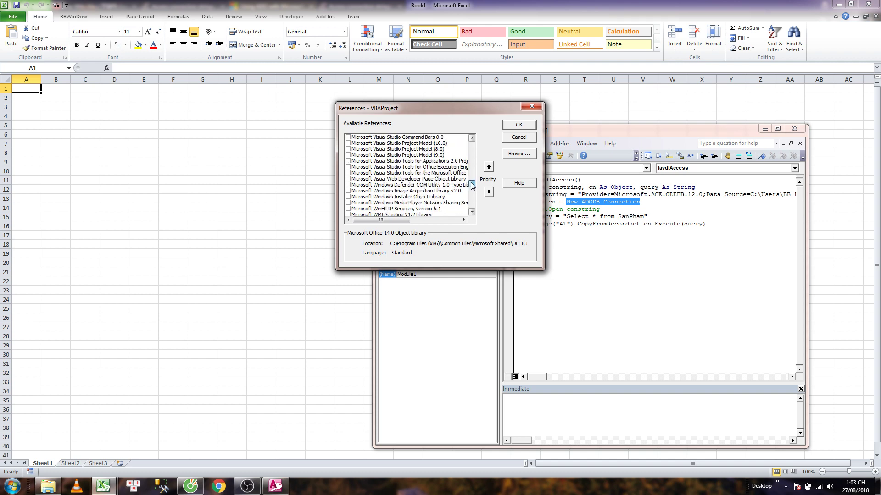
{"action": "scroll", "coordinate": [472, 185], "scroll_direction": "down", "scroll_amount": 3}
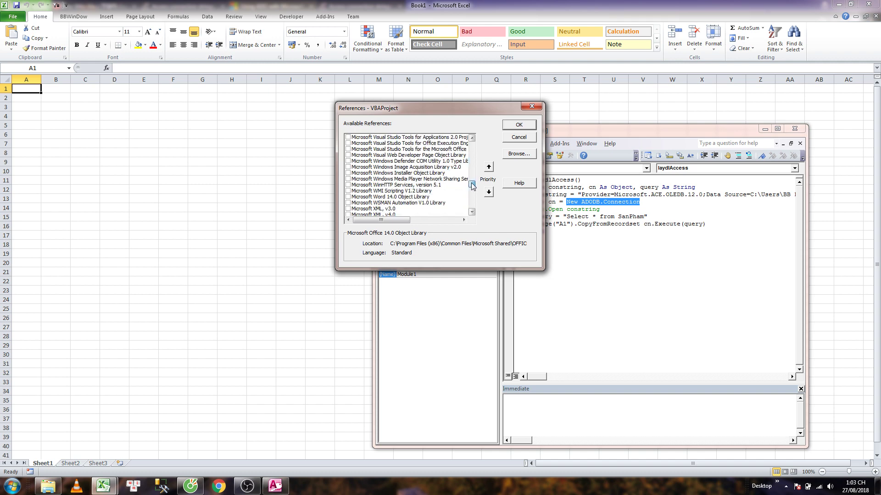
{"action": "scroll", "coordinate": [472, 185], "scroll_direction": "down", "scroll_amount": 3}
{"action": "scroll", "coordinate": [472, 187], "scroll_direction": "down", "scroll_amount": 3}
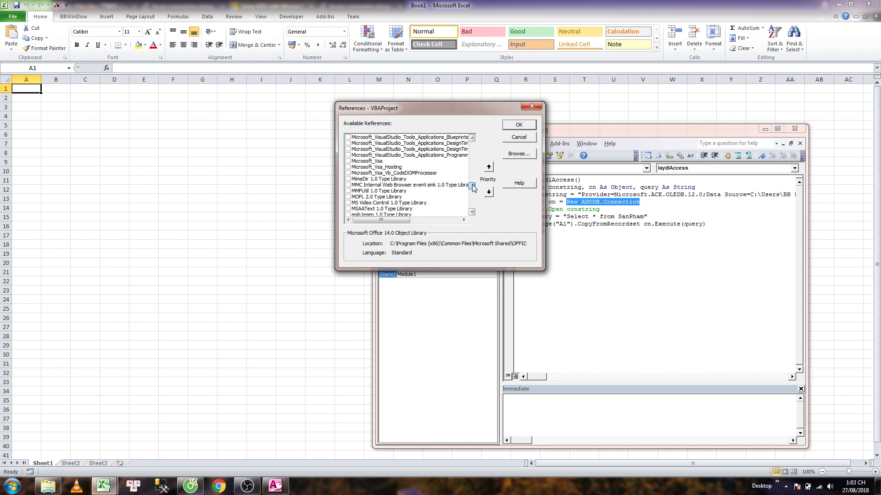
{"action": "scroll", "coordinate": [473, 188], "scroll_direction": "down", "scroll_amount": 3}
{"action": "scroll", "coordinate": [472, 189], "scroll_direction": "down", "scroll_amount": 3}
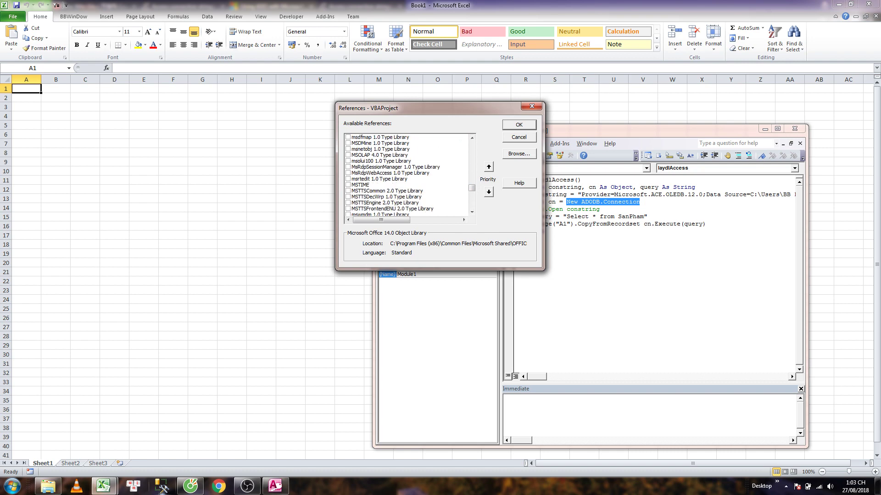
{"action": "left_click", "coordinate": [188, 485]}
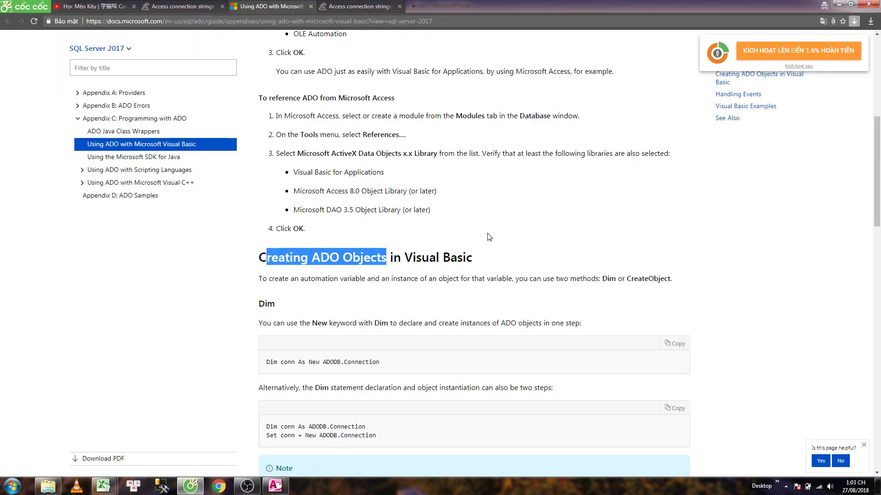
- Locate 'Microsoft ActiveX Data Objects x.x Library' on the Docs page and return to the VBA windows
{"action": "scroll", "coordinate": [462, 207], "scroll_direction": "down", "scroll_amount": 5}
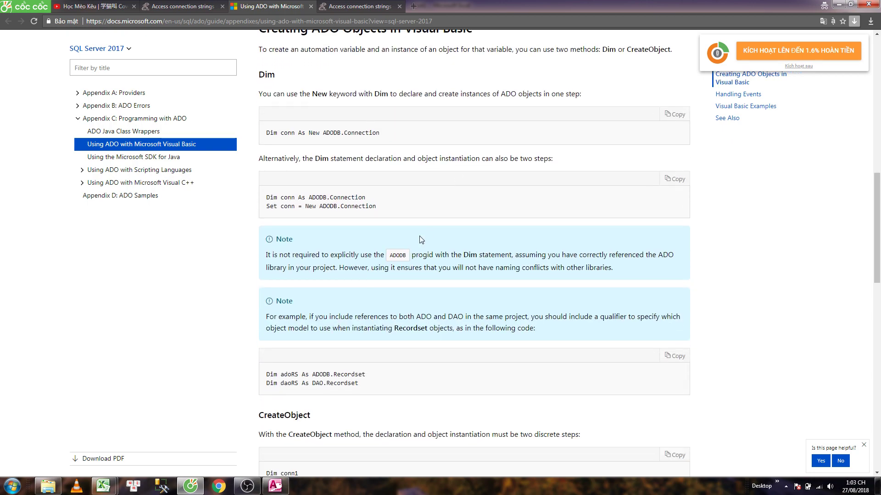
{"action": "scroll", "coordinate": [422, 239], "scroll_direction": "down", "scroll_amount": 4}
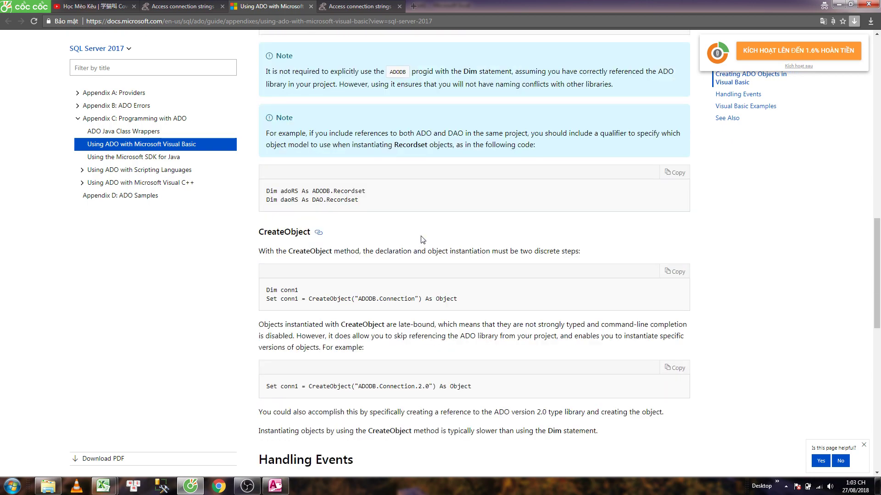
{"action": "scroll", "coordinate": [422, 239], "scroll_direction": "up", "scroll_amount": 5}
{"action": "scroll", "coordinate": [424, 234], "scroll_direction": "up", "scroll_amount": 5}
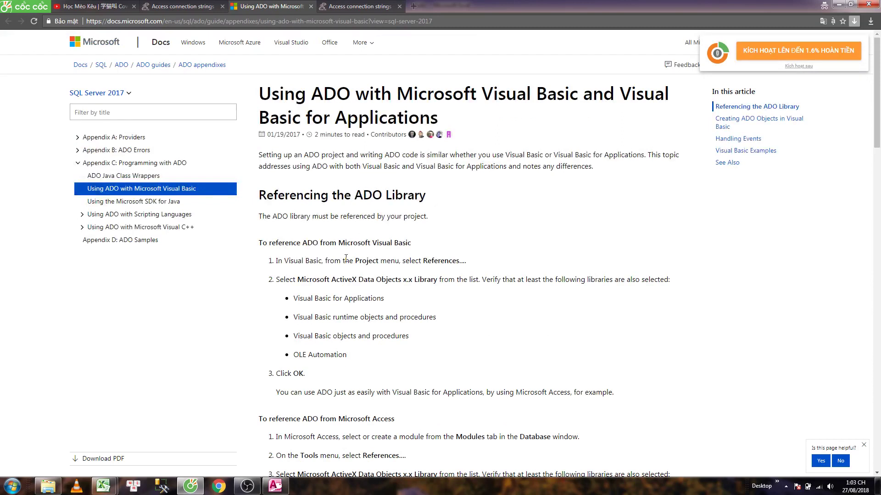
{"action": "left_click_drag", "start_coordinate": [297, 280], "coordinate": [427, 280]}
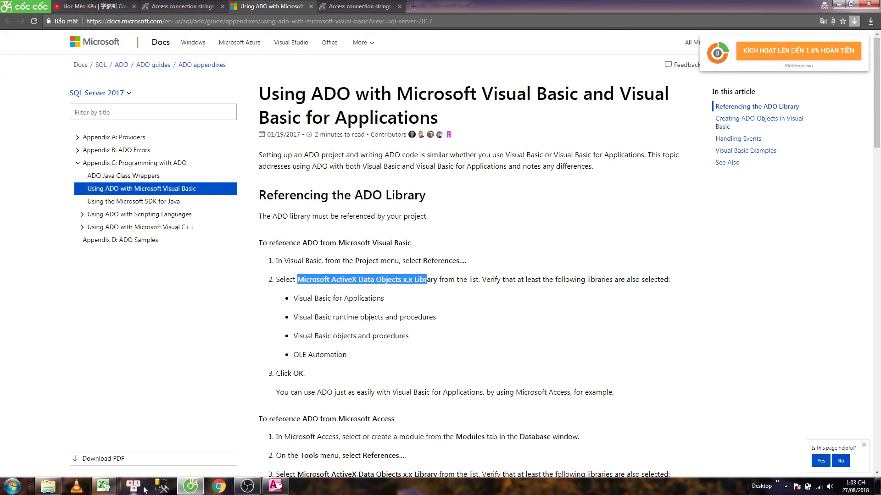
{"action": "left_click", "coordinate": [103, 486]}
- Move the References dialog aside to compare it with the documentation
{"action": "left_click", "coordinate": [182, 443]}
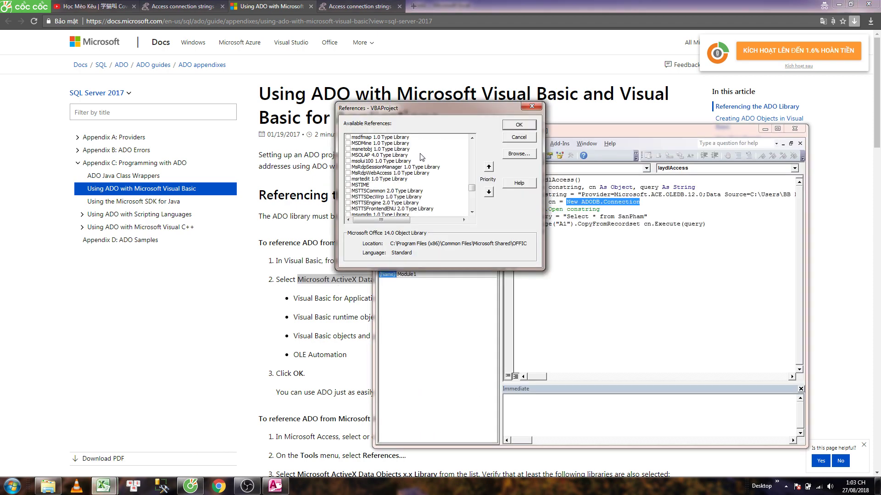
{"action": "left_click_drag", "start_coordinate": [477, 193], "coordinate": [470, 180]}
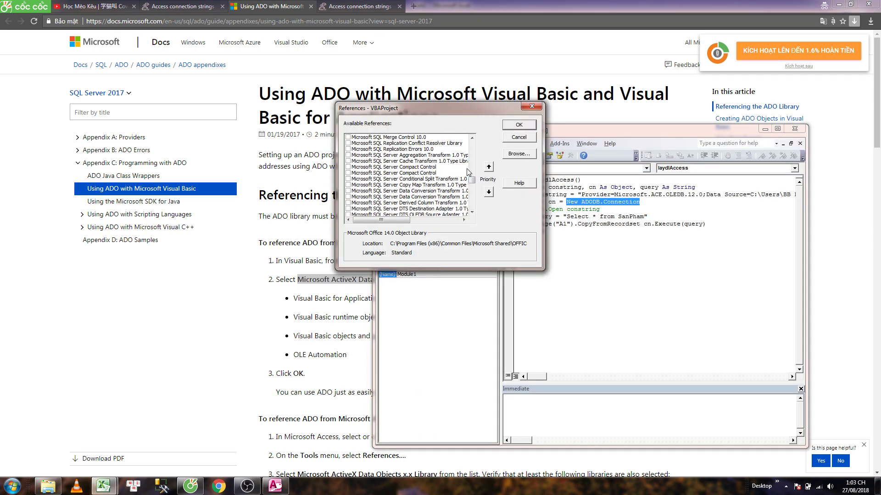
{"action": "mouse_move", "coordinate": [424, 109]}
{"action": "left_mouse_down"}
{"action": "mouse_move", "coordinate": [567, 161]}
{"action": "mouse_move", "coordinate": [502, 113]}
{"action": "left_mouse_up"}
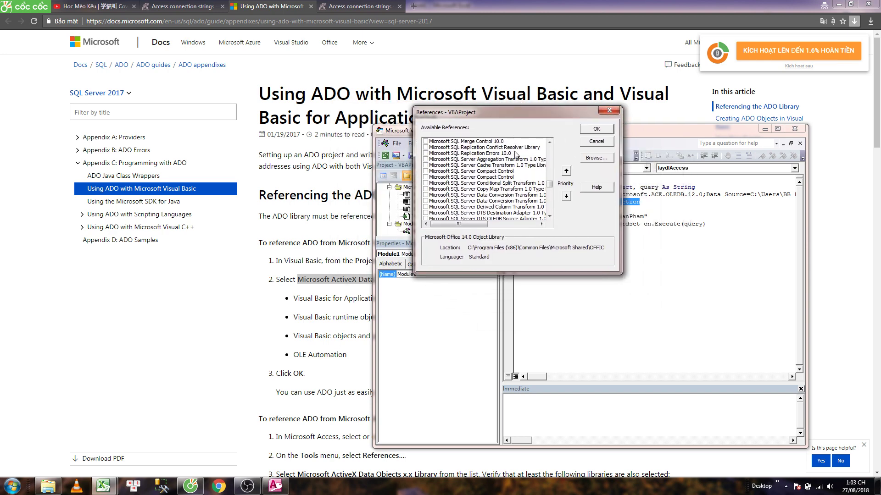
{"action": "left_click_drag", "start_coordinate": [548, 187], "coordinate": [549, 176]}
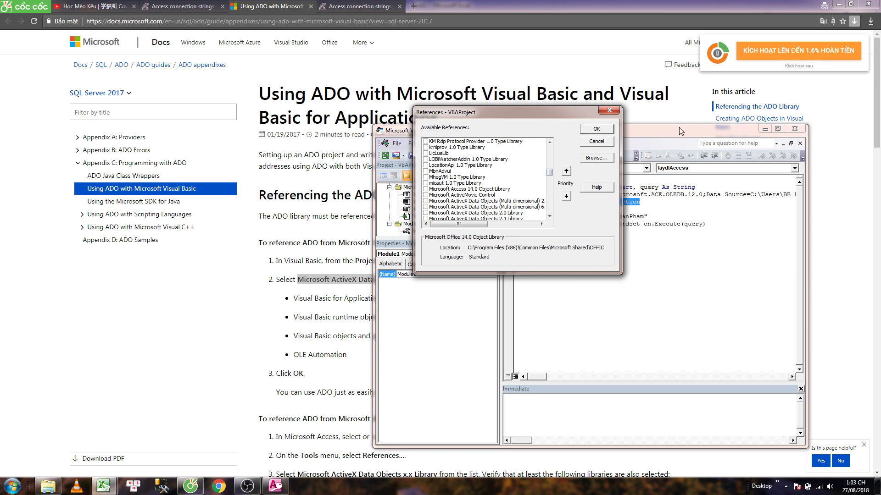
{"action": "left_click", "coordinate": [319, 219]}
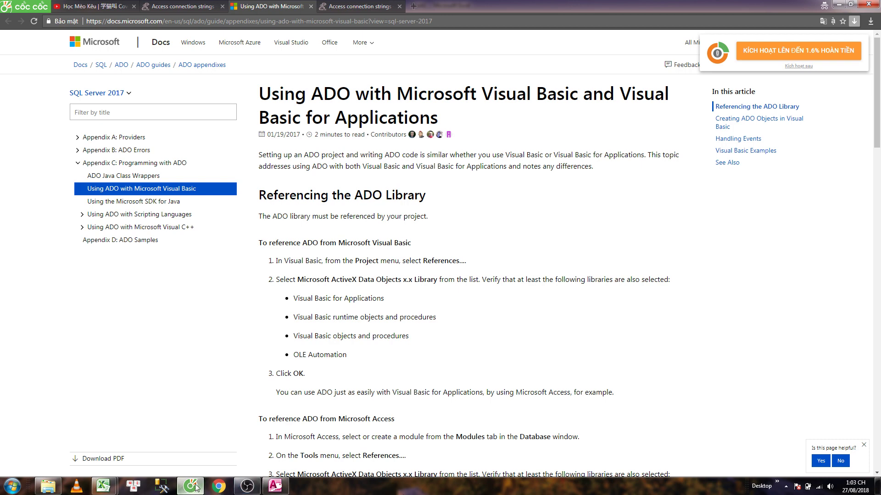
{"action": "mouse_move", "coordinate": [104, 486]}
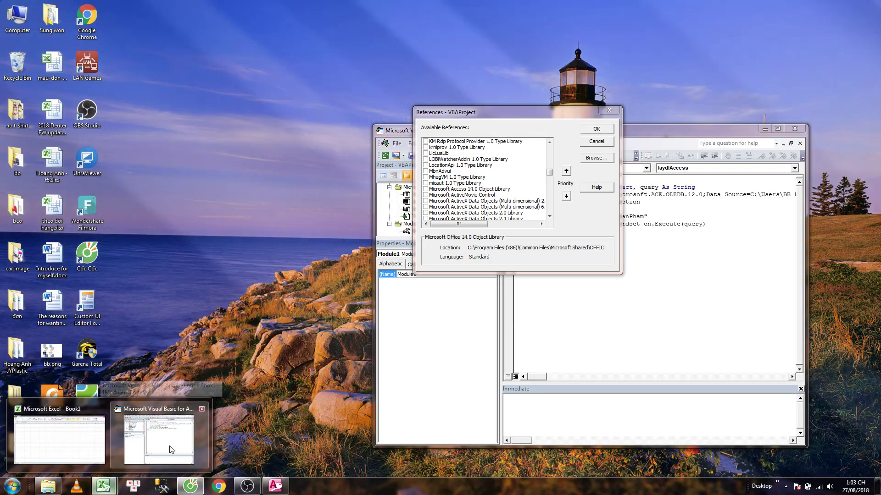
{"action": "left_click", "coordinate": [171, 449]}
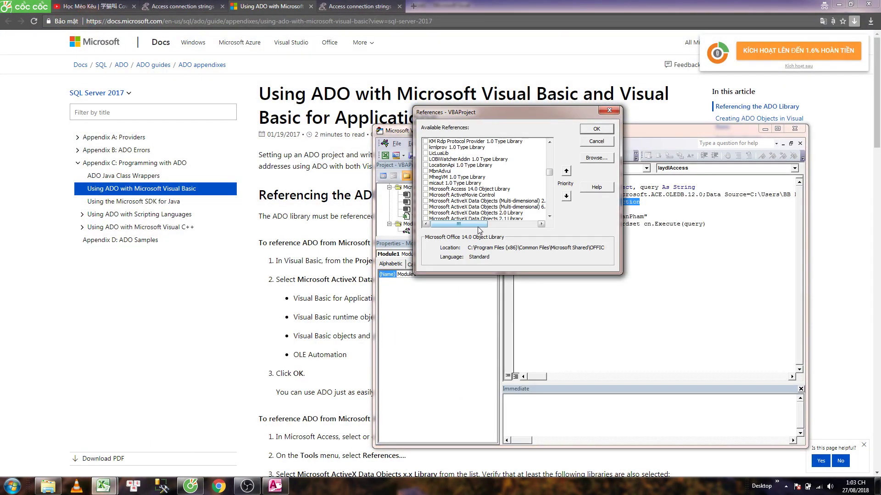
- Select Microsoft ActiveX Data Objects 6.0 Library in References and close with OK
{"action": "left_click_drag", "start_coordinate": [479, 230], "coordinate": [484, 230]}
{"action": "left_click", "coordinate": [549, 217]}
{"action": "left_click", "coordinate": [549, 217]}
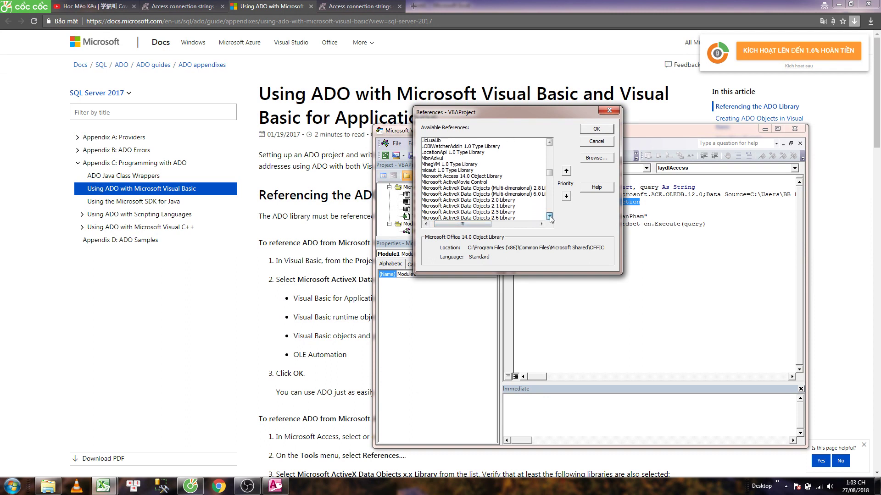
{"action": "scroll", "coordinate": [549, 216], "scroll_direction": "down", "scroll_amount": 3}
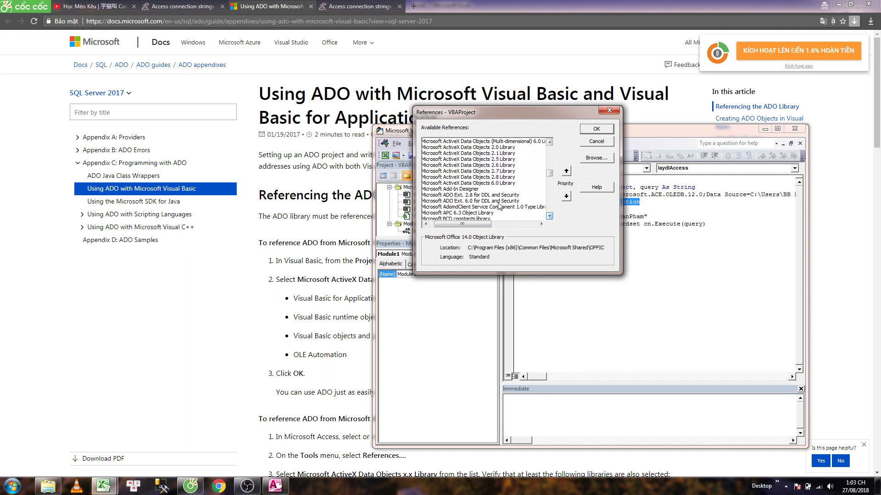
{"action": "left_click", "coordinate": [492, 183]}
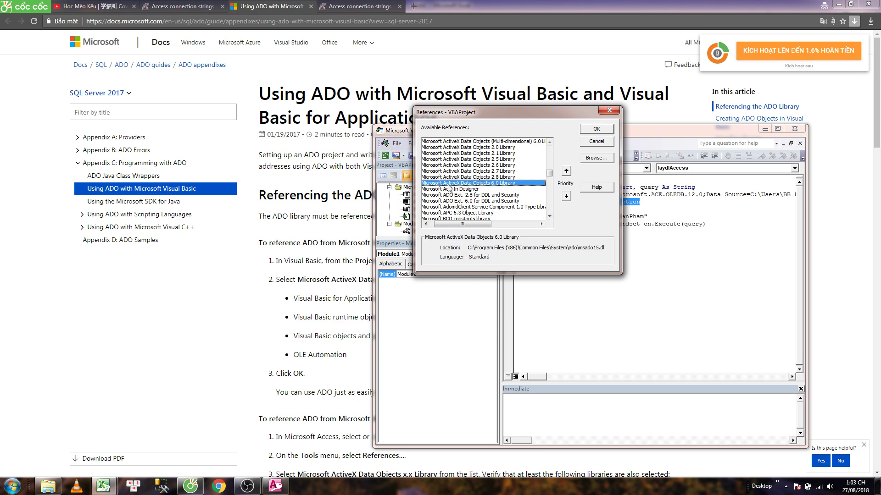
{"action": "left_click", "coordinate": [596, 129]}
{"action": "left_click", "coordinate": [557, 229]}
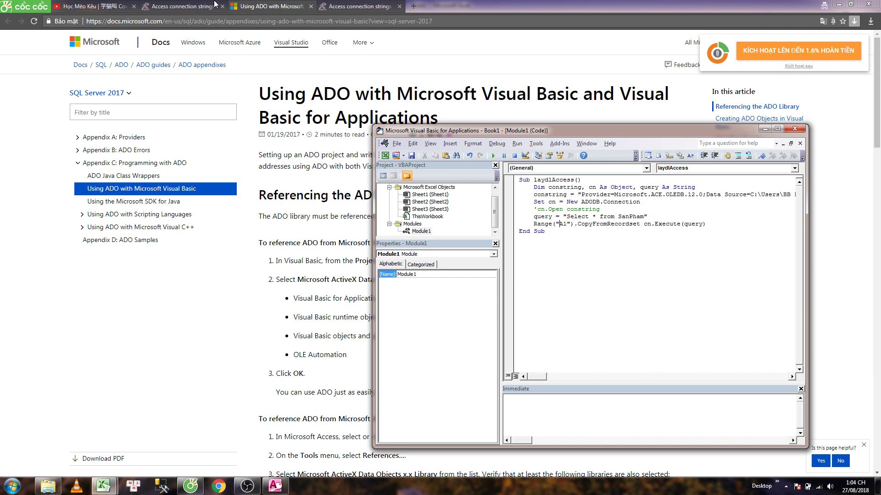
- Rerun laydlAccess, dismiss the same compile error, and bring up the ADO docs page
{"action": "left_click", "coordinate": [104, 486]}
{"action": "left_click", "coordinate": [67, 446]}
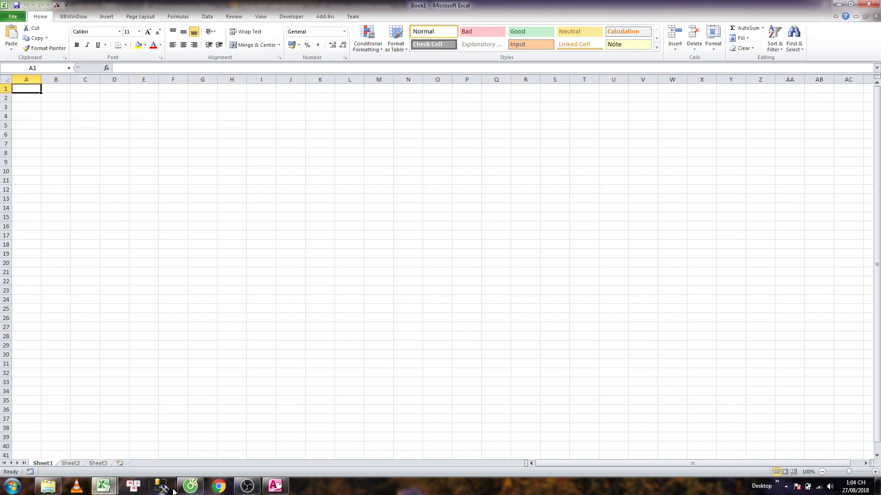
{"action": "left_click", "coordinate": [159, 440]}
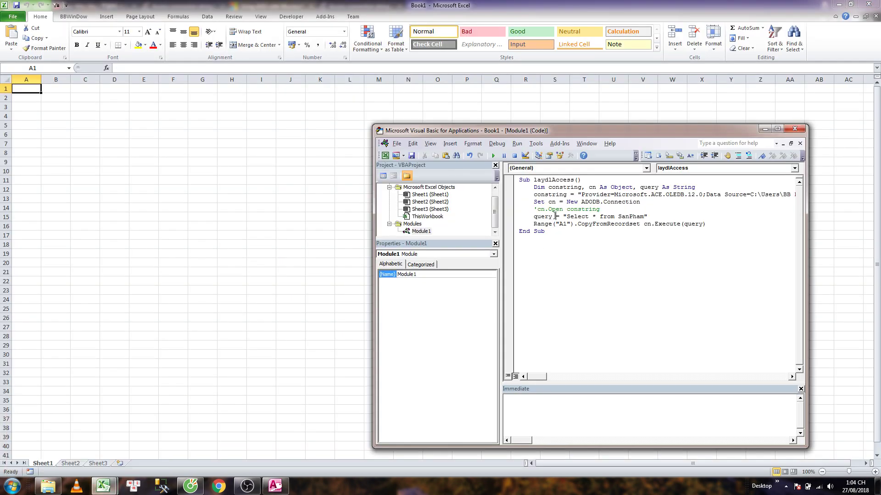
{"action": "left_click", "coordinate": [493, 157]}
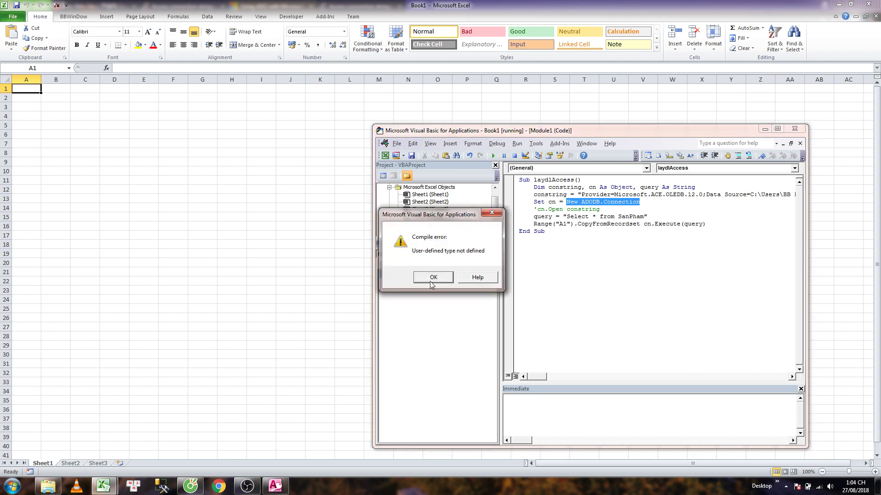
{"action": "left_click", "coordinate": [432, 277]}
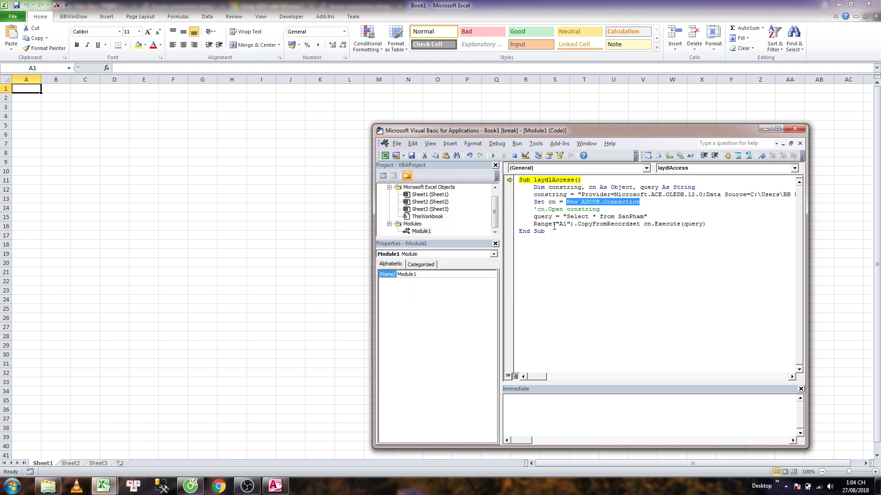
{"action": "left_click", "coordinate": [197, 486]}
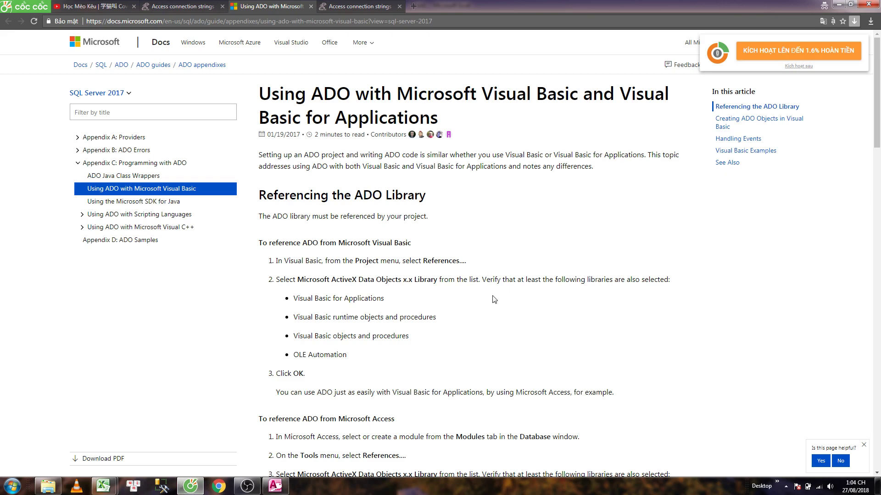
- Select 'As New ADODB.Connection' from the Docs Dim example and return to the VBA editor
{"action": "scroll", "coordinate": [494, 300], "scroll_direction": "down", "scroll_amount": 1}
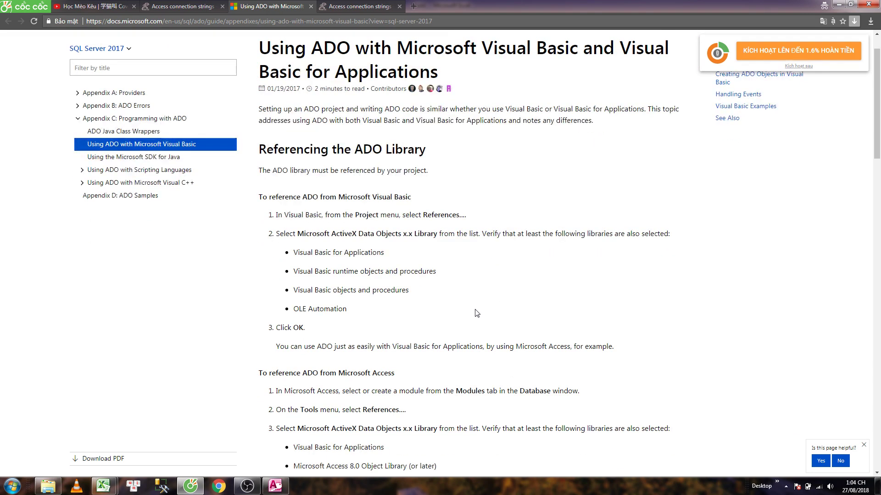
{"action": "scroll", "coordinate": [471, 324], "scroll_direction": "down", "scroll_amount": 1}
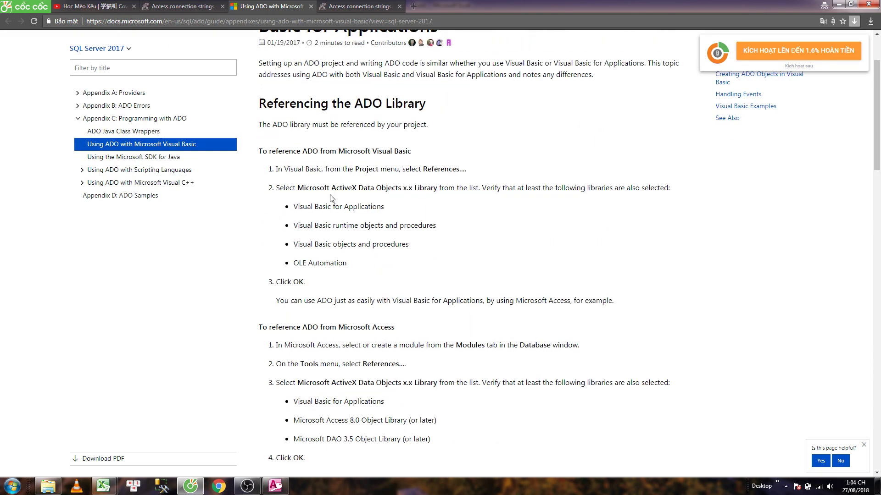
{"action": "left_click_drag", "start_coordinate": [331, 197], "coordinate": [469, 198]}
{"action": "left_click", "coordinate": [457, 245]}
{"action": "scroll", "coordinate": [459, 246], "scroll_direction": "down", "scroll_amount": 2}
{"action": "scroll", "coordinate": [459, 245], "scroll_direction": "down", "scroll_amount": 2}
{"action": "scroll", "coordinate": [367, 241], "scroll_direction": "down", "scroll_amount": 2}
{"action": "scroll", "coordinate": [310, 236], "scroll_direction": "down", "scroll_amount": 2}
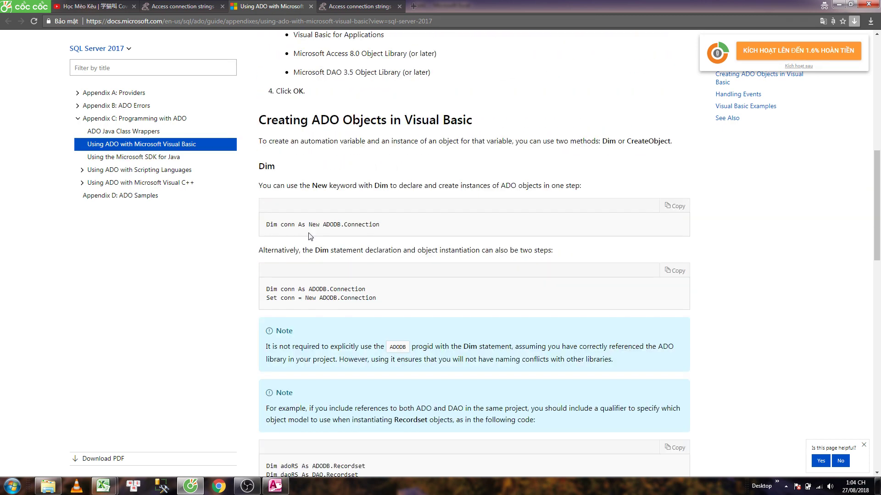
{"action": "left_click_drag", "start_coordinate": [297, 224], "coordinate": [385, 228]}
{"action": "key", "text": "ctrl+c"}
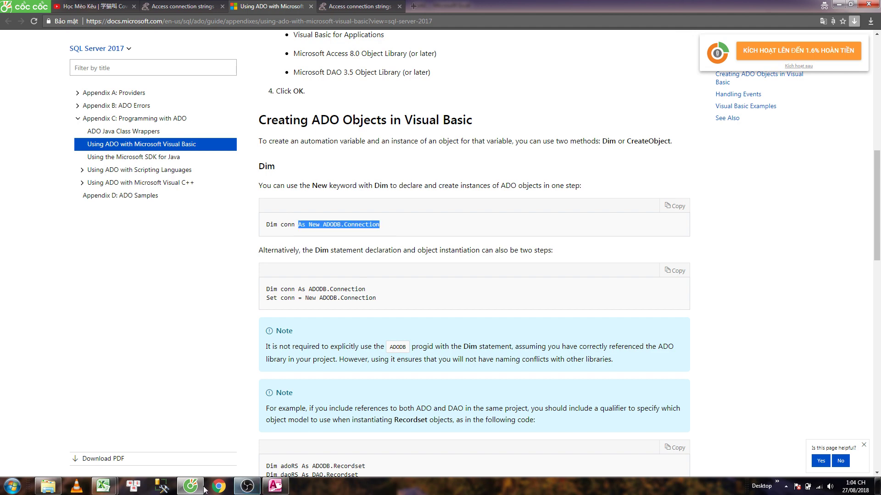
{"action": "left_click", "coordinate": [103, 486]}
{"action": "left_click", "coordinate": [173, 449]}
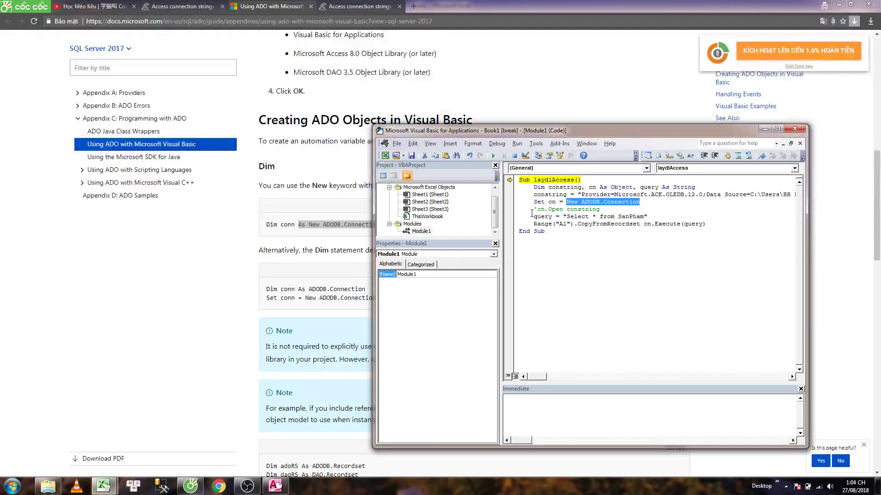
- Paste the copied declaration over Object, delete the duplicate As, and rerun the macro
{"action": "double_click", "coordinate": [618, 187]}
{"action": "key", "text": "ctrl+v"}
{"action": "left_click", "coordinate": [622, 244]}
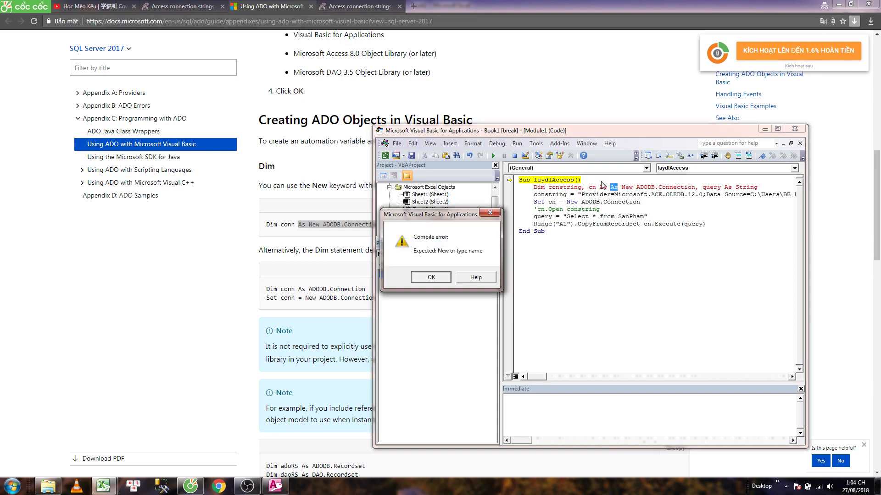
{"action": "left_click", "coordinate": [475, 278]}
{"action": "key", "text": "Delete"}
{"action": "left_click", "coordinate": [587, 217]}
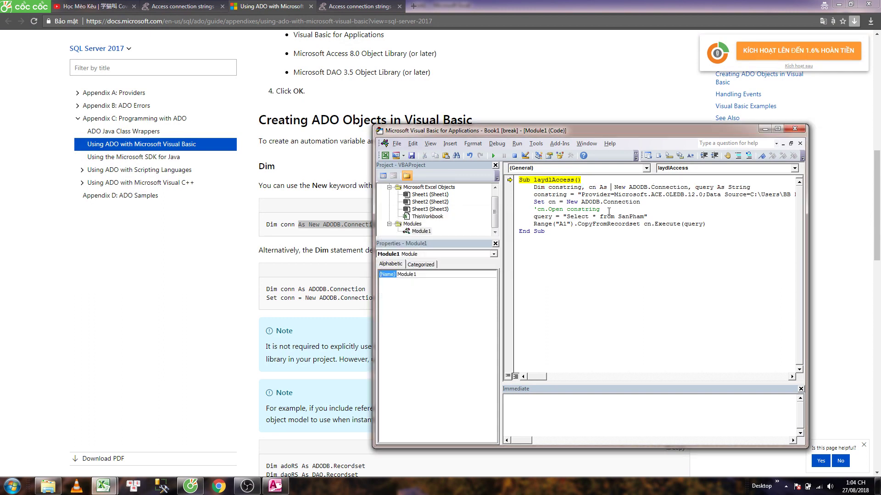
{"action": "left_click", "coordinate": [515, 156]}
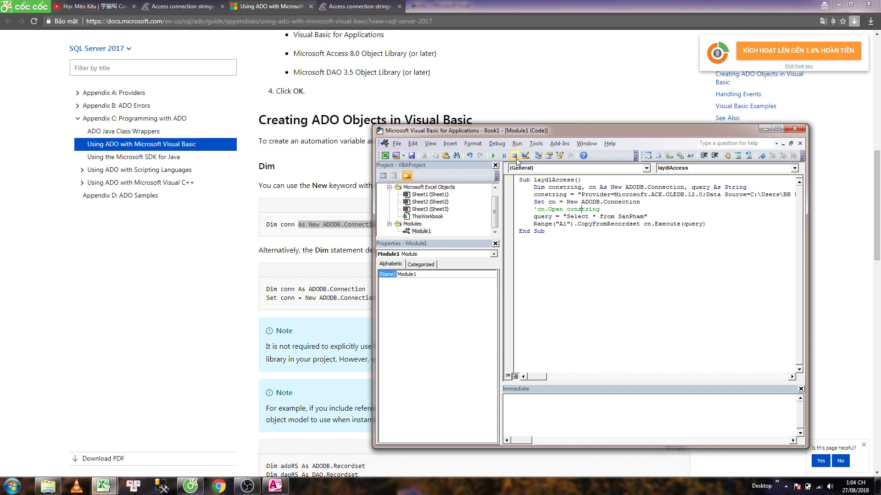
{"action": "key", "text": "F5"}
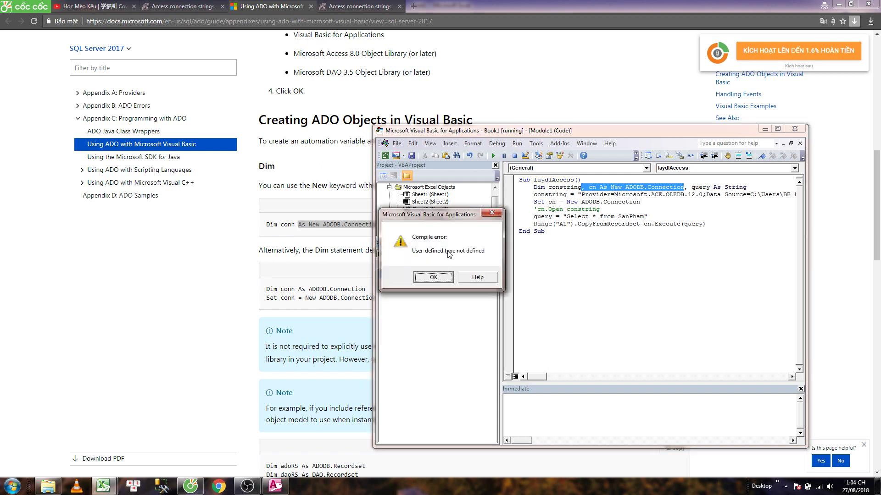
{"action": "left_click", "coordinate": [433, 279]}
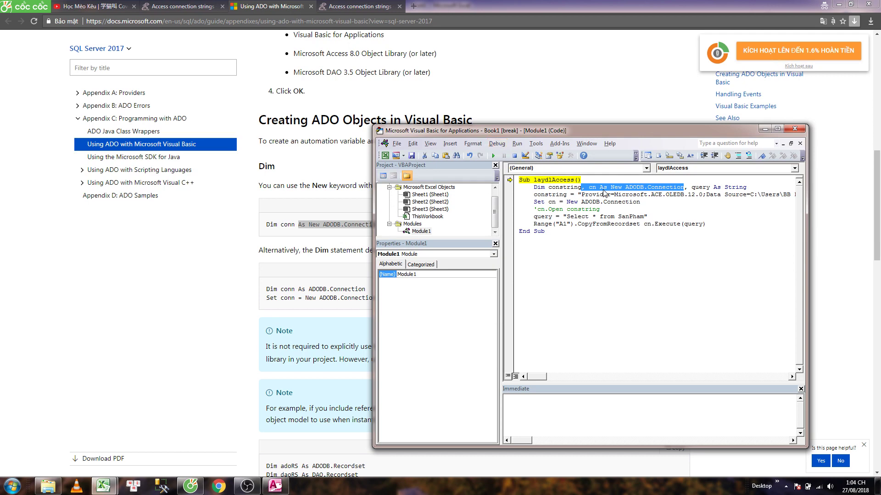
- Delete New so cn is declared As ADODB.Connection, then rerun and dismiss the error
{"action": "double_click", "coordinate": [617, 188]}
{"action": "key", "text": "Delete"}
{"action": "left_click", "coordinate": [614, 207]}
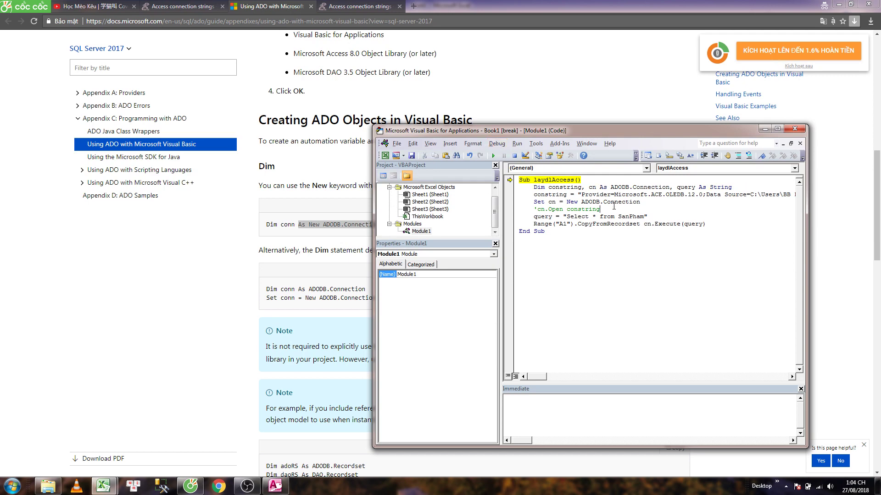
{"action": "left_click", "coordinate": [514, 156]}
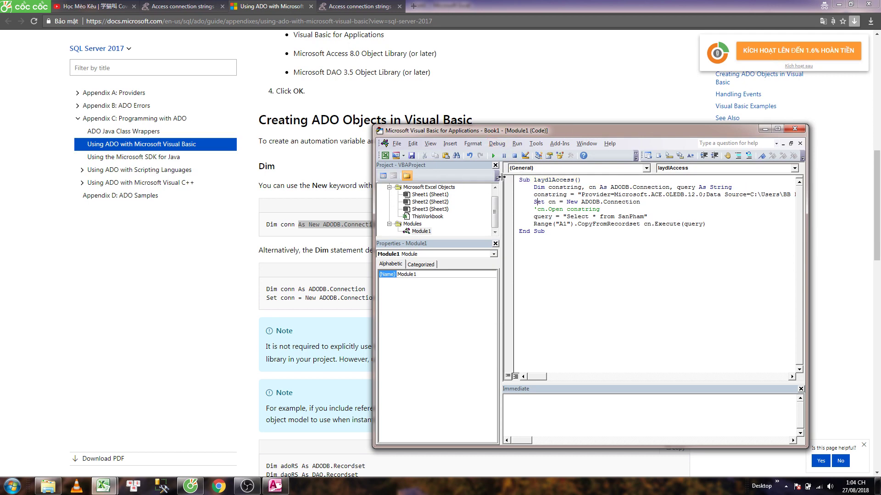
{"action": "key", "text": "F5"}
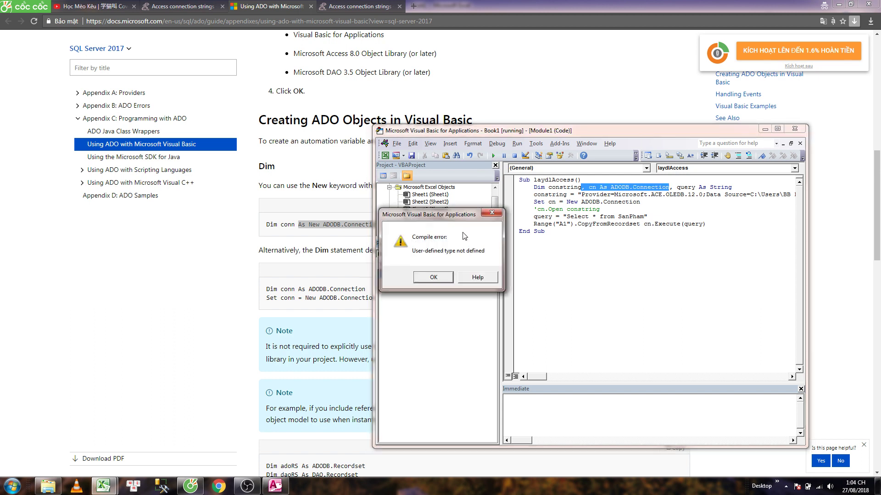
{"action": "left_click", "coordinate": [445, 279]}
{"action": "left_click", "coordinate": [556, 202]}
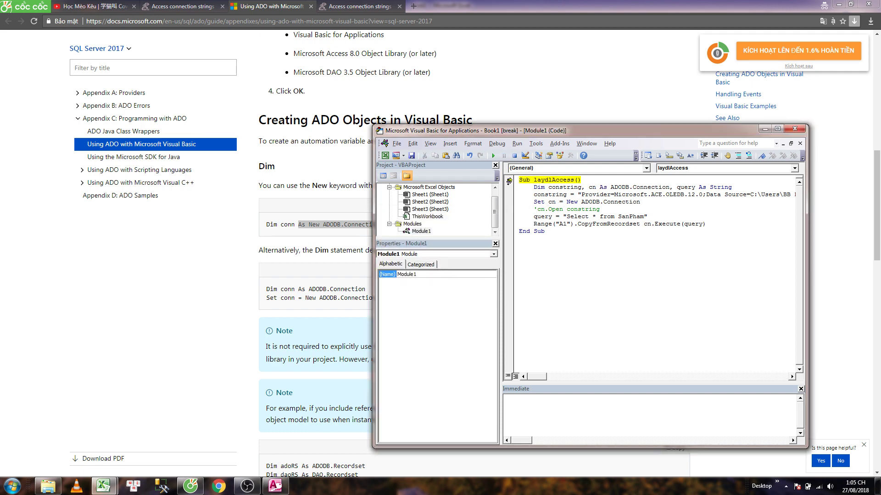
- Tick Microsoft ActiveX Data Objects 6.0 Library in Tools > References and confirm with OK
{"action": "left_click", "coordinate": [535, 144]}
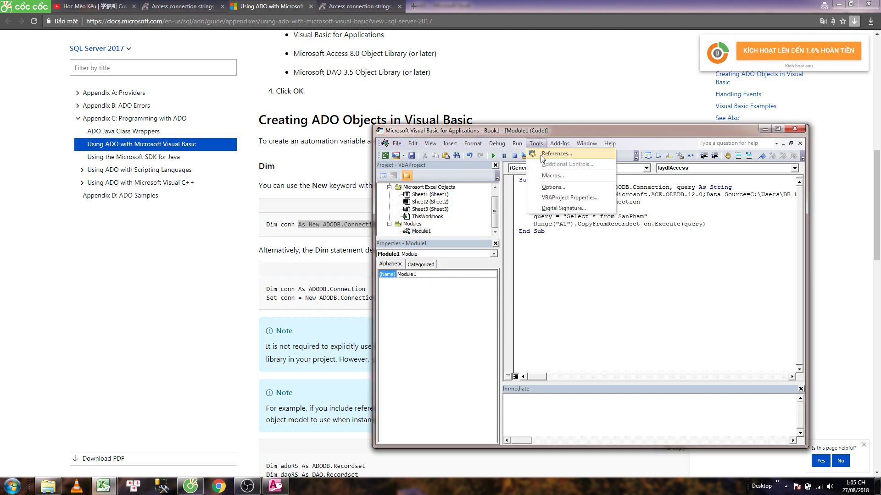
{"action": "left_click", "coordinate": [545, 152]}
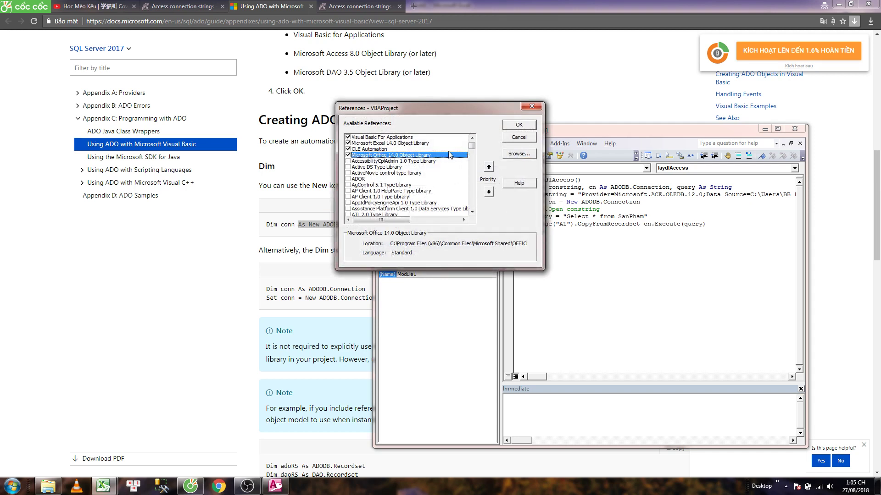
{"action": "left_click_drag", "start_coordinate": [471, 146], "coordinate": [472, 169]}
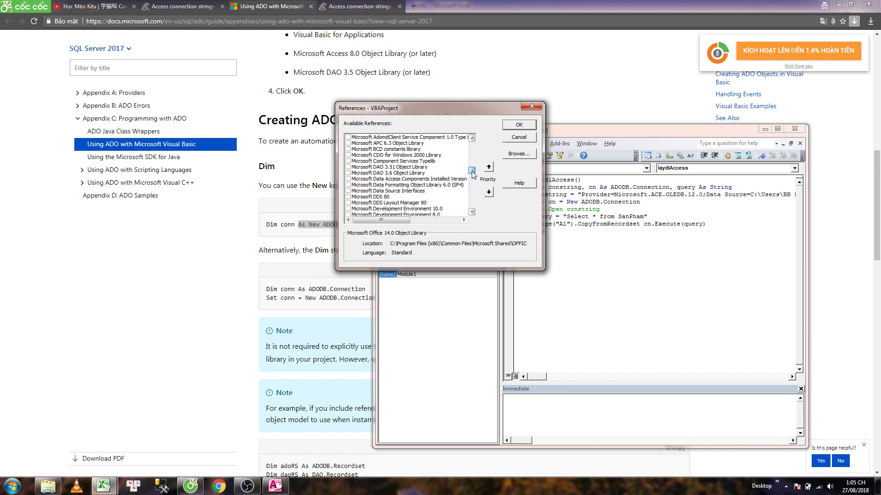
{"action": "scroll", "coordinate": [427, 215], "scroll_direction": "down", "scroll_amount": 1}
{"action": "left_click", "coordinate": [362, 208]}
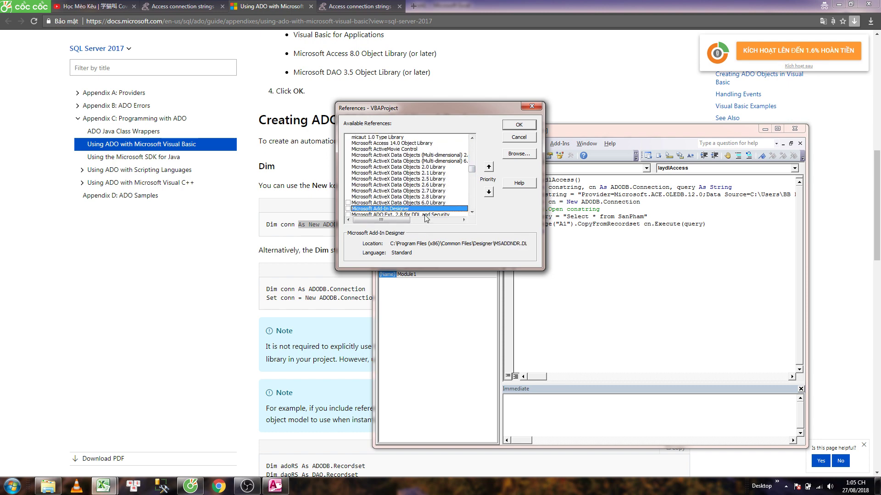
{"action": "left_click", "coordinate": [348, 202]}
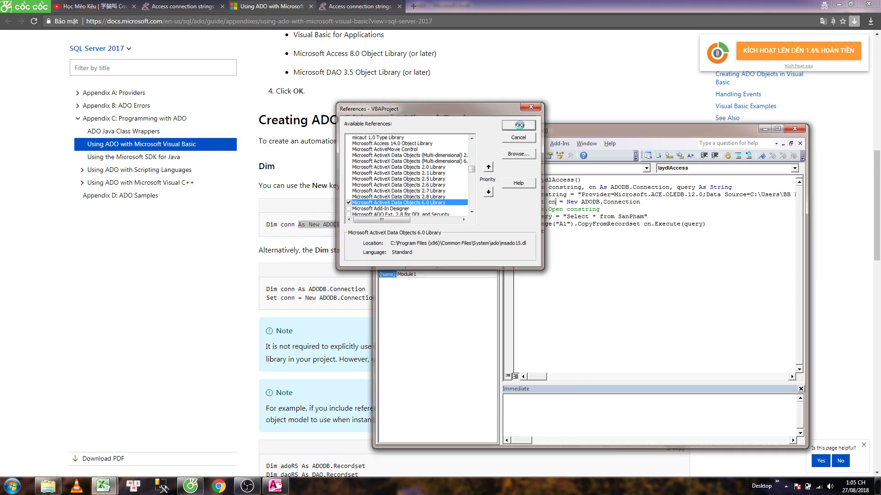
{"action": "left_click", "coordinate": [520, 125]}
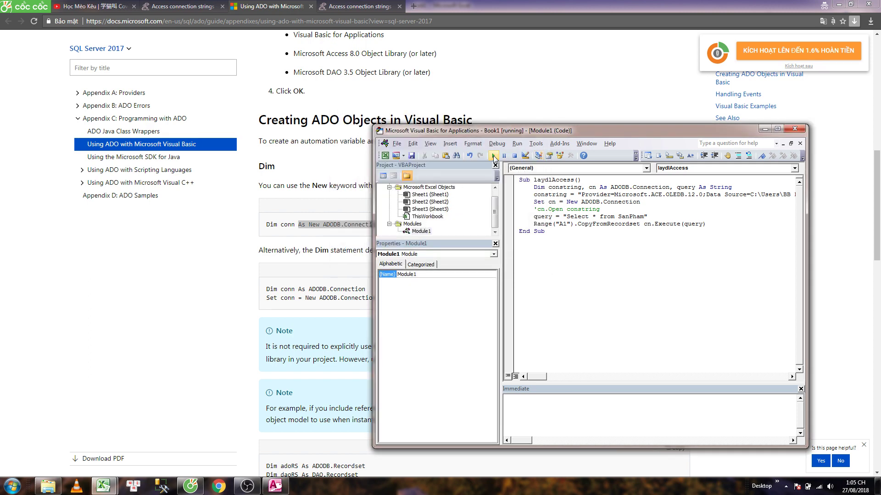
- Run laydlAccess, debug run-time error 3704 at Range("A1"), reset, and return to Book1
{"action": "left_click", "coordinate": [493, 156]}
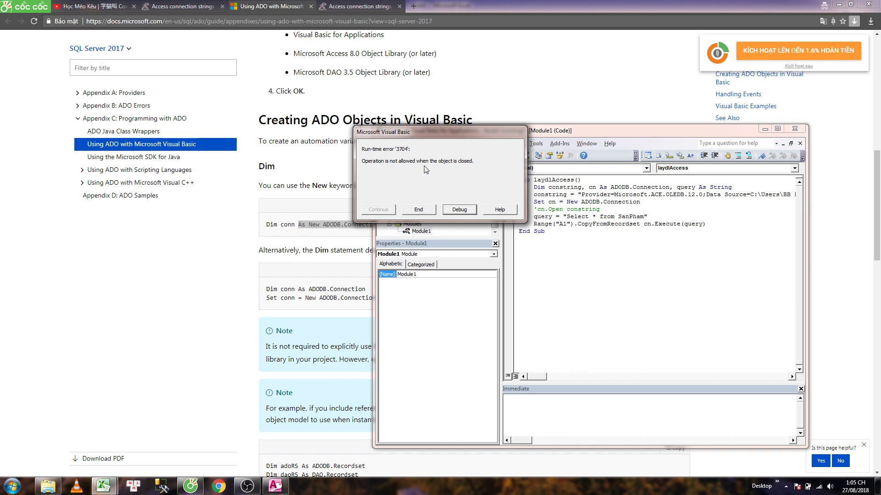
{"action": "left_click", "coordinate": [452, 212]}
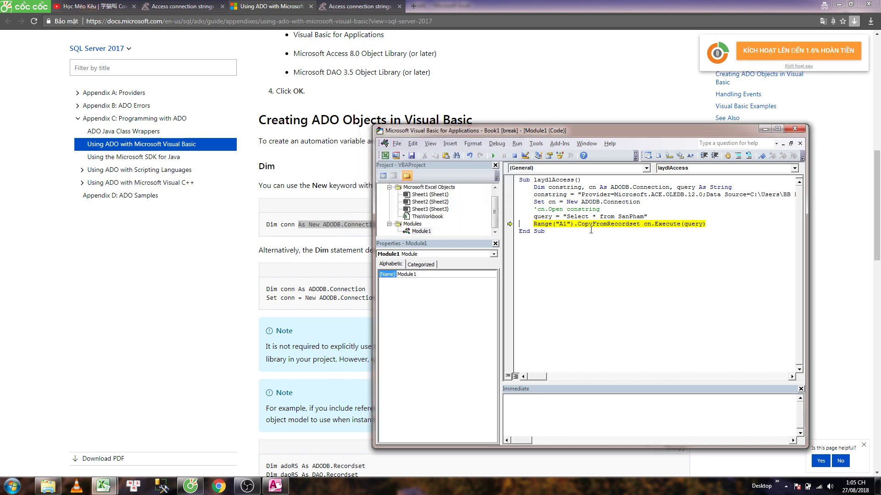
{"action": "left_click", "coordinate": [514, 156]}
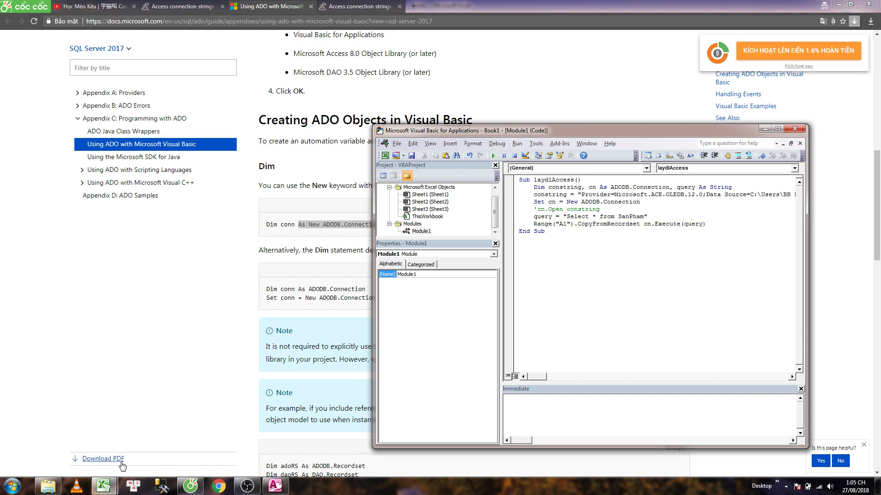
{"action": "left_click", "coordinate": [103, 487]}
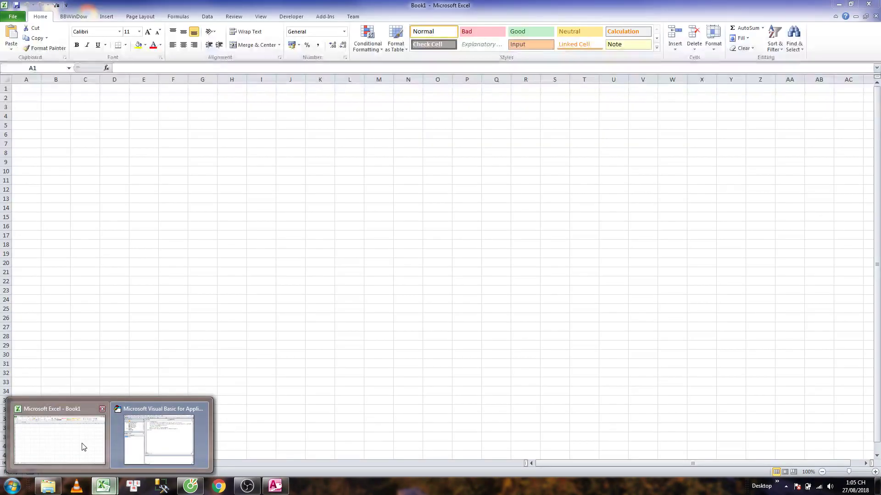
{"action": "left_click", "coordinate": [81, 446]}
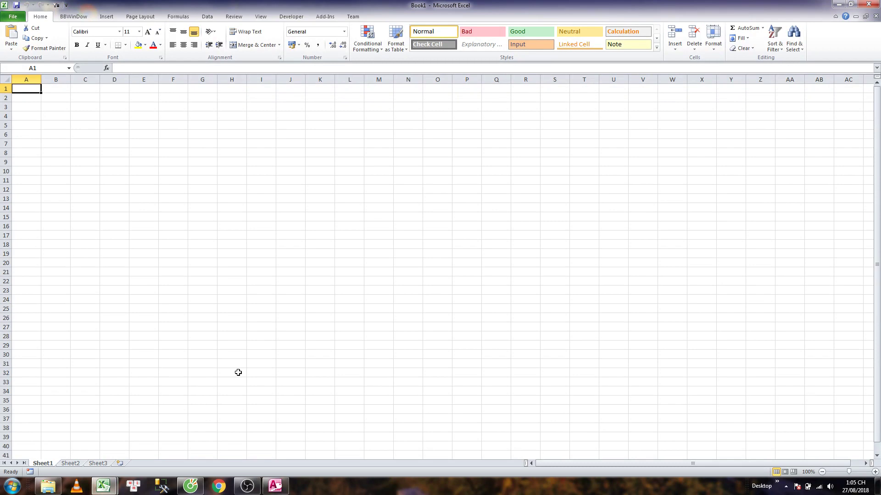
- Uncomment the cn.Open constring line and run laydlAccess, filling A1:C2 with the SanPham rows
{"action": "left_click", "coordinate": [104, 486]}
{"action": "left_click", "coordinate": [177, 450]}
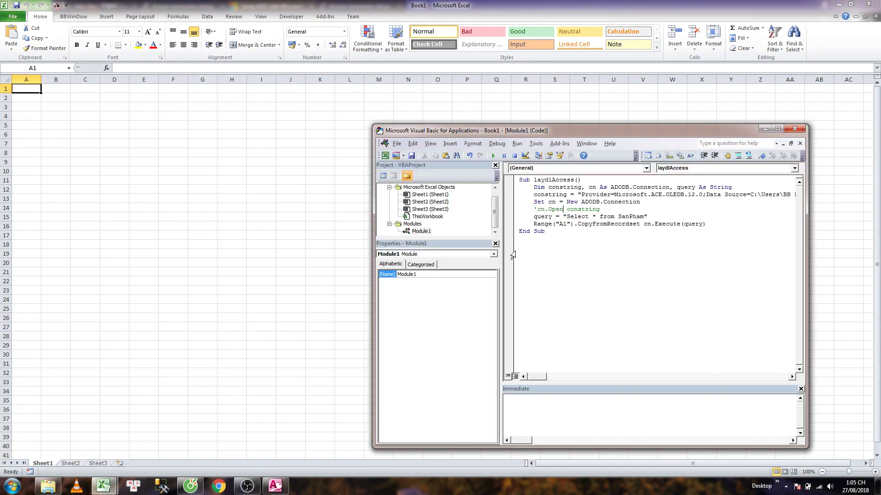
{"action": "left_click", "coordinate": [537, 209]}
{"action": "key", "text": "BackSpace"}
{"action": "left_click", "coordinate": [493, 156]}
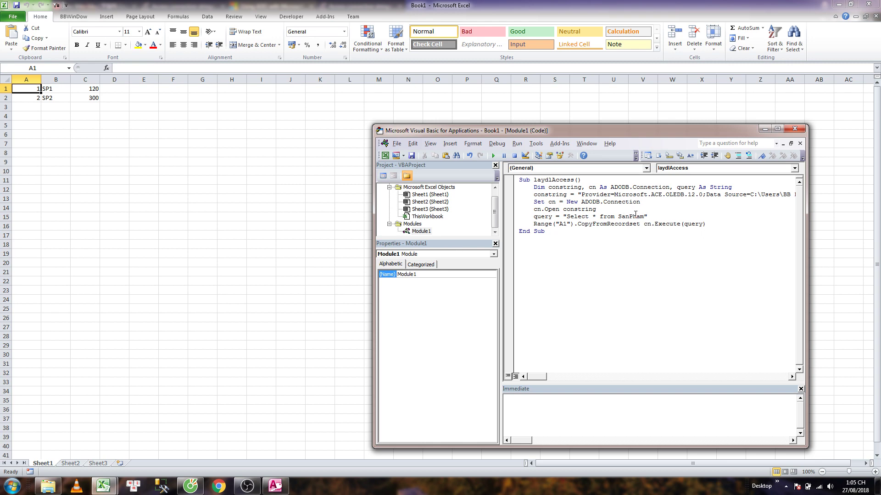
{"action": "left_click", "coordinate": [190, 486]}
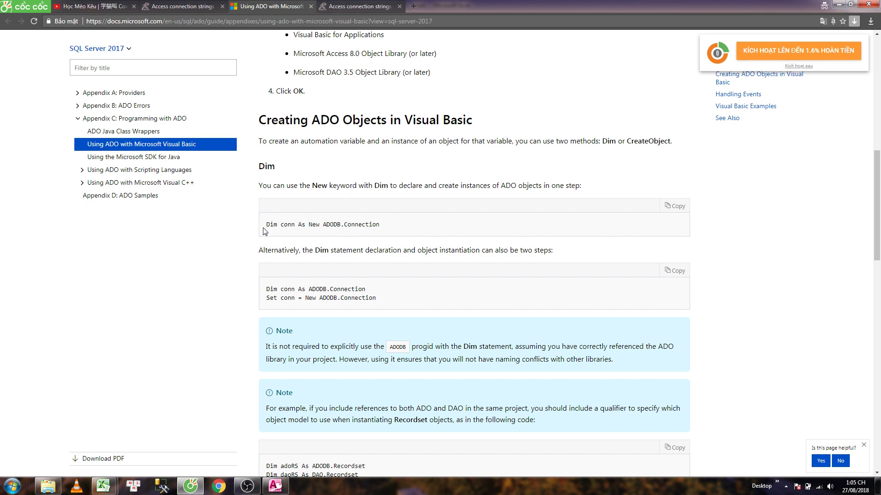
- Review the ADODB.Connection declaration examples and the Access connection strings page, then return to Excel
{"action": "left_click_drag", "start_coordinate": [263, 229], "coordinate": [436, 227]}
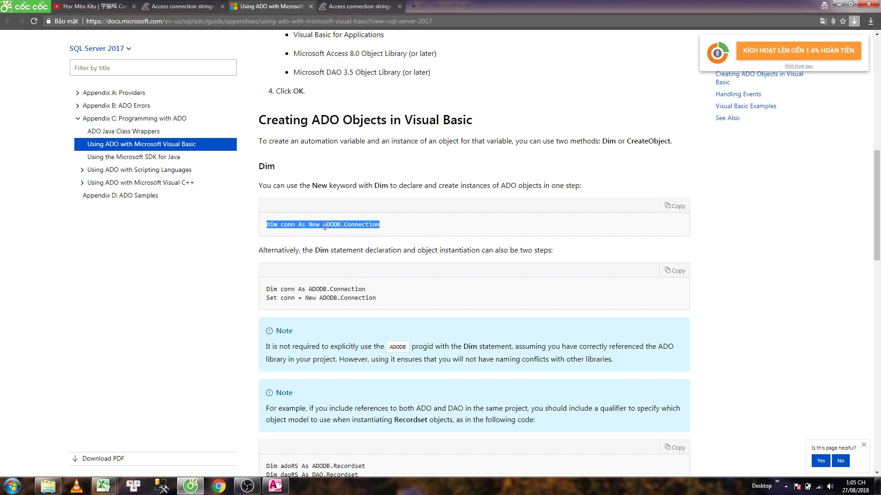
{"action": "left_click_drag", "start_coordinate": [312, 289], "coordinate": [400, 293]}
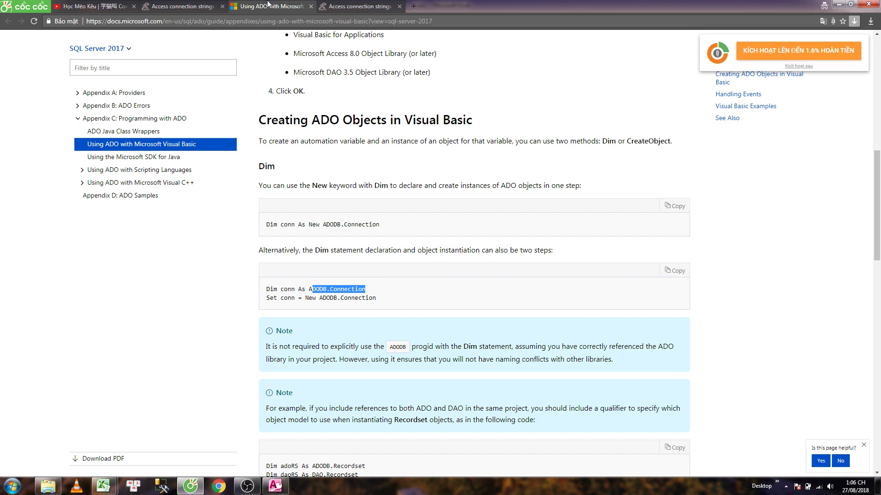
{"action": "left_click", "coordinate": [183, 6]}
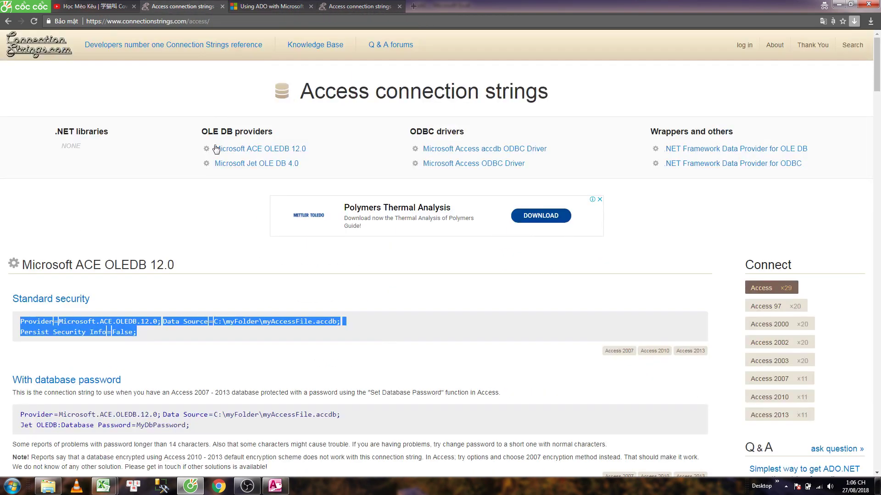
{"action": "key", "text": "alt+Tab"}
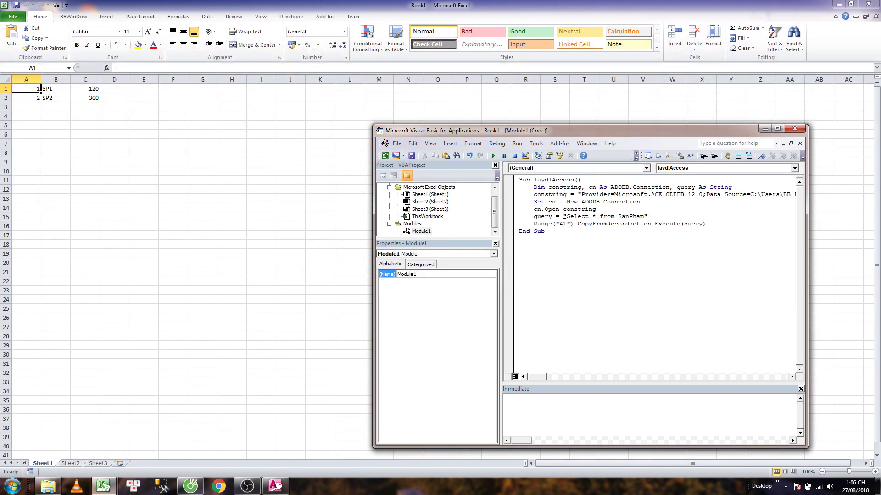
- Highlight the connection declaration, connection string and query lines in Module1 to explain them
{"action": "left_click_drag", "start_coordinate": [596, 188], "coordinate": [656, 188]}
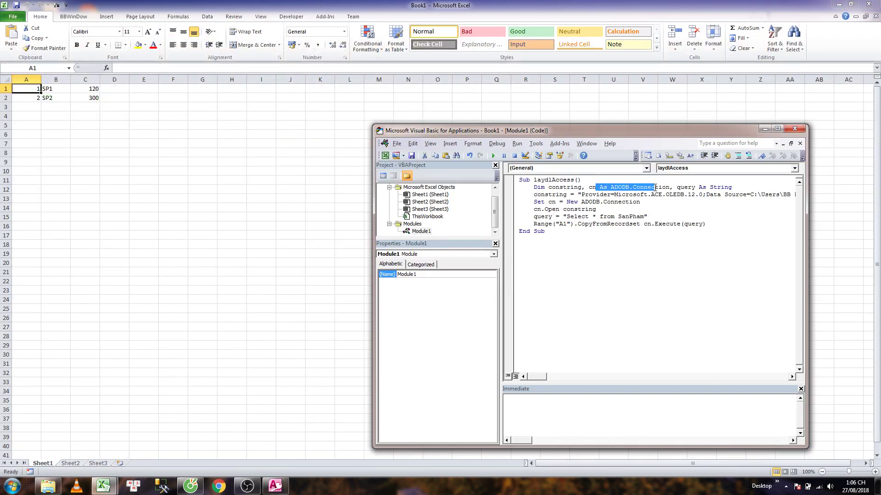
{"action": "left_click_drag", "start_coordinate": [537, 195], "coordinate": [622, 195]}
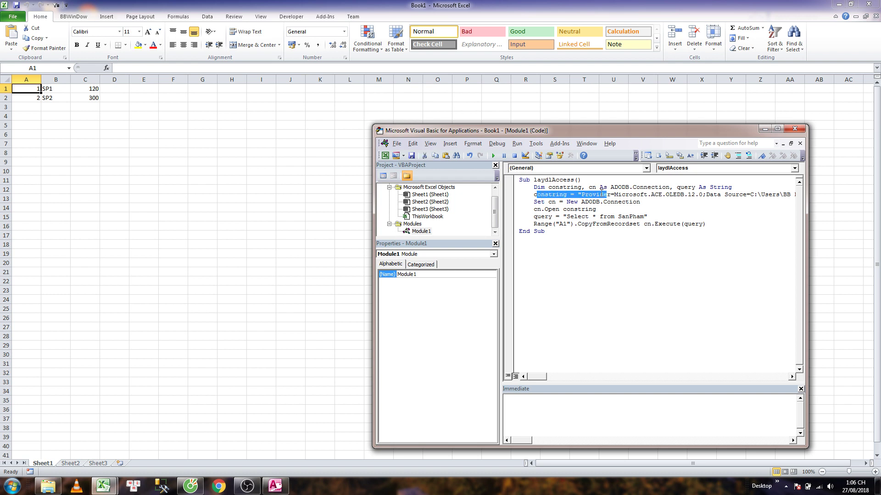
{"action": "left_click_drag", "start_coordinate": [579, 187], "coordinate": [637, 194]}
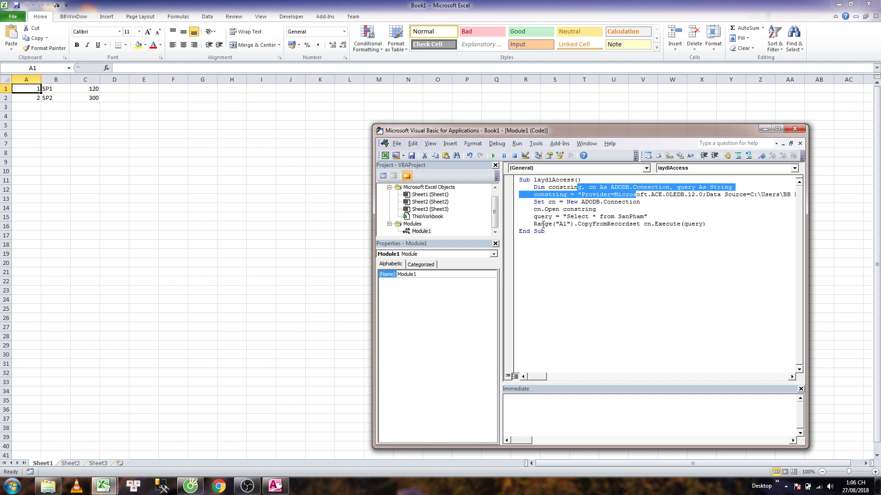
{"action": "left_click_drag", "start_coordinate": [533, 217], "coordinate": [668, 216]}
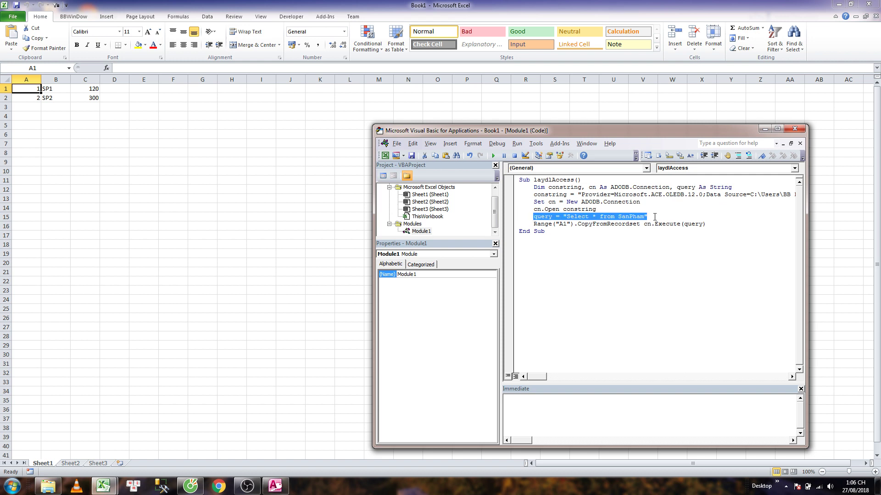
{"action": "left_click", "coordinate": [628, 233]}
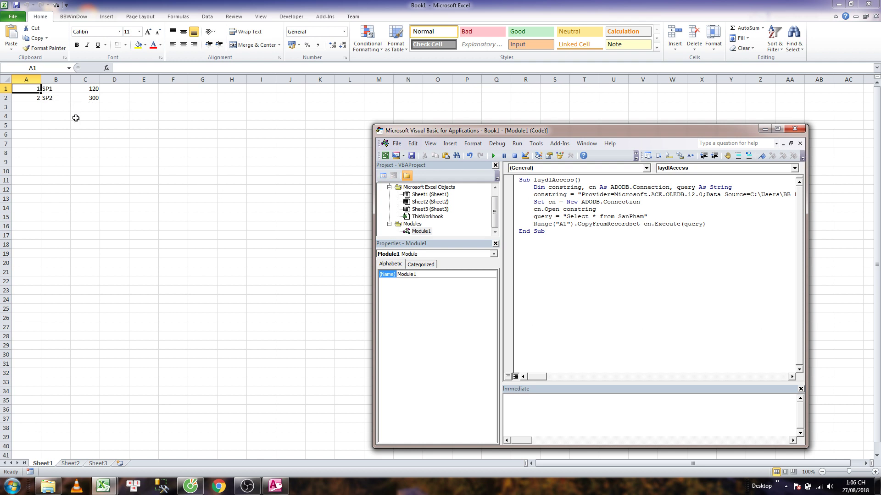
- Replace the * in the query with MaSP so it reads "Select MaSP from SanPham"
{"action": "left_click", "coordinate": [596, 217]}
{"action": "key", "text": "BackSpace"}
{"action": "type", "text": "Ma"}
{"action": "type", "text": "SP"}
- Check the SanPham records in Database1.accdb, close Access, and select A1:C2 in Excel
{"action": "left_click", "coordinate": [49, 487]}
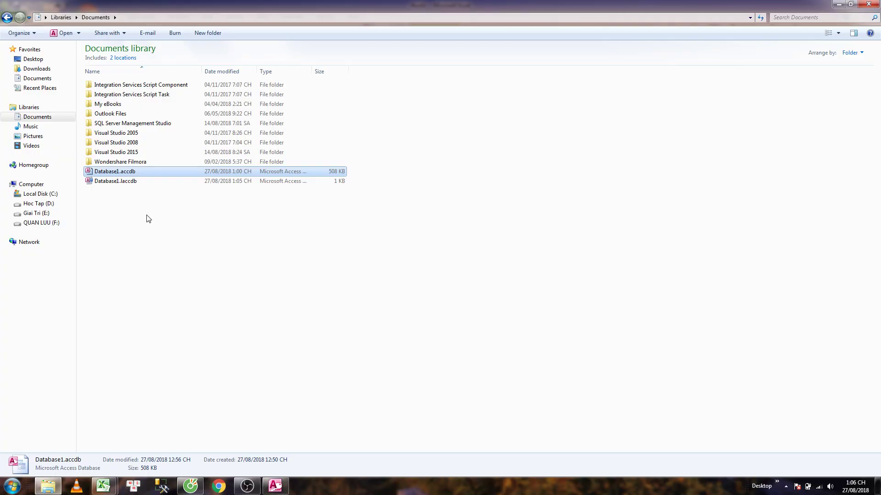
{"action": "double_click", "coordinate": [141, 174]}
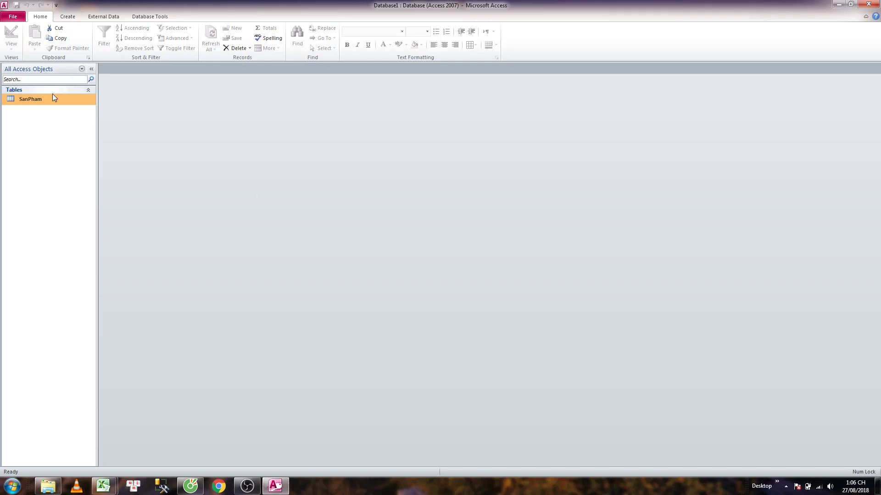
{"action": "double_click", "coordinate": [52, 98]}
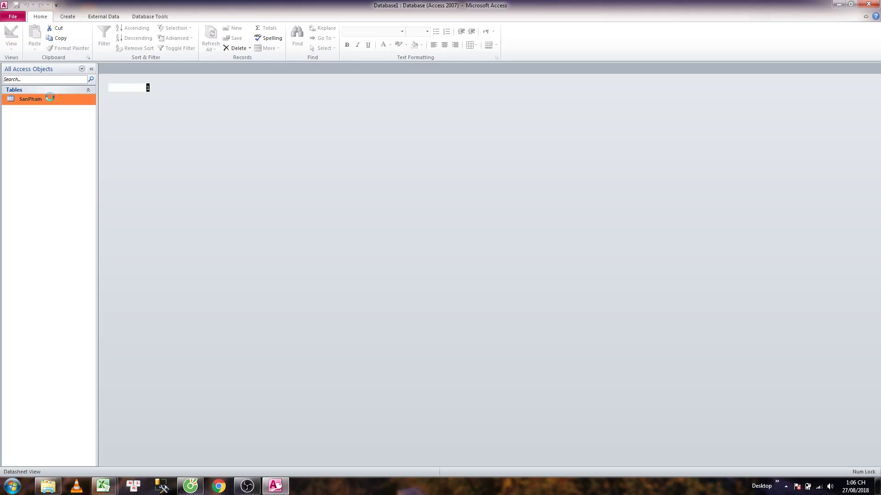
{"action": "left_click", "coordinate": [867, 4]}
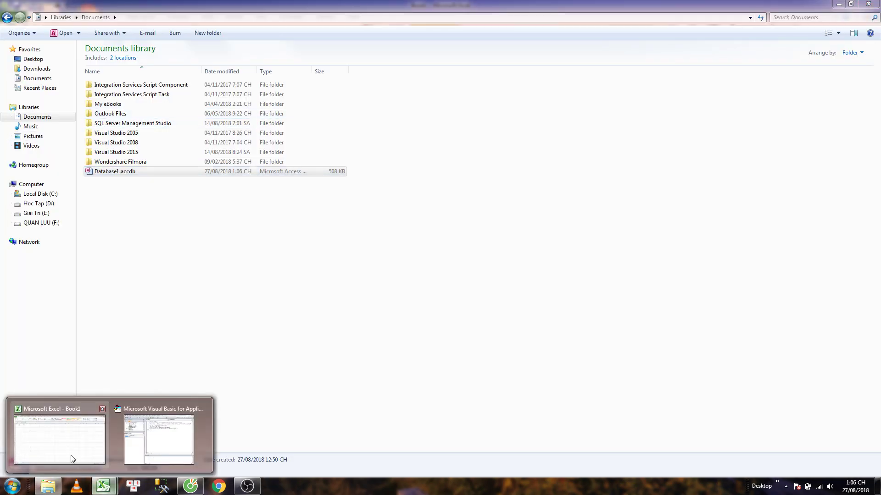
{"action": "left_click", "coordinate": [60, 438]}
{"action": "left_click_drag", "start_coordinate": [30, 89], "coordinate": [73, 95]}
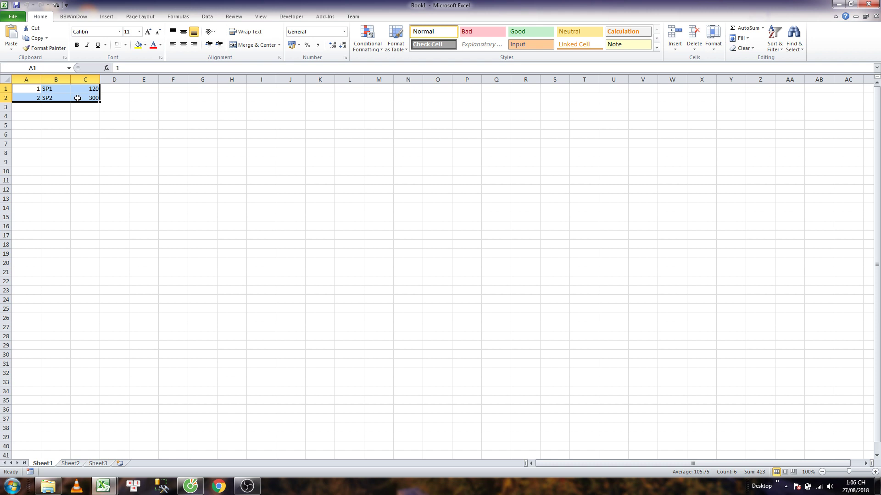
- Delete A1:C2 and rerun laydlAccess so only SP1 and SP2 appear in A1:A2
{"action": "key", "text": "Delete"}
{"action": "left_click", "coordinate": [207, 450]}
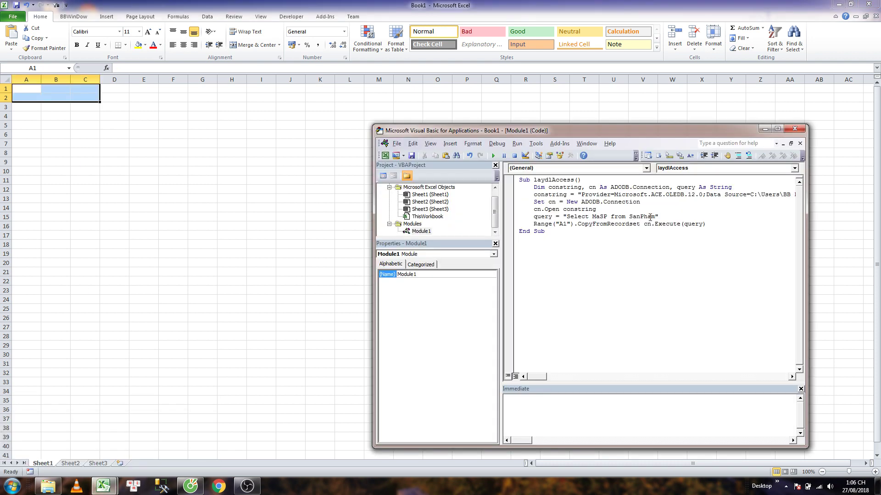
{"action": "left_click", "coordinate": [493, 155]}
{"action": "left_click", "coordinate": [28, 85]}
{"action": "left_click_drag", "start_coordinate": [28, 88], "coordinate": [29, 94]}
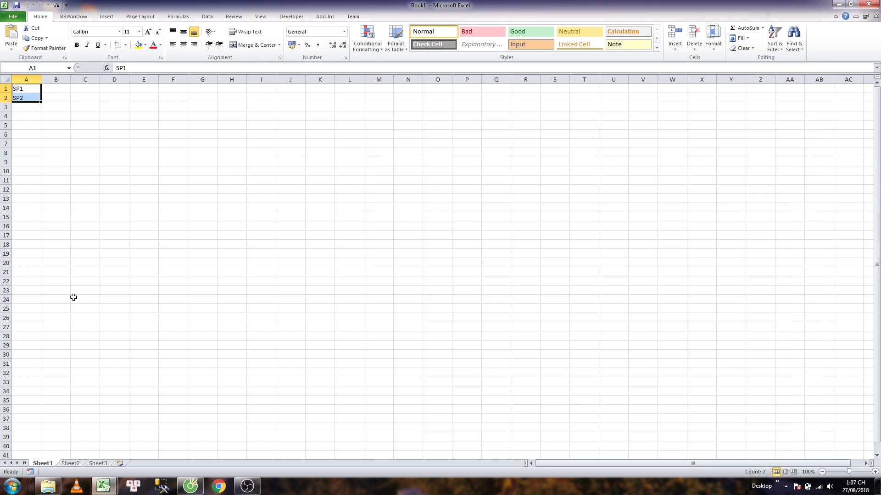
- Open the SanPham table in Database1.accdb and add record 3 with MaSP SP1, quantity 500
{"action": "left_click", "coordinate": [49, 486]}
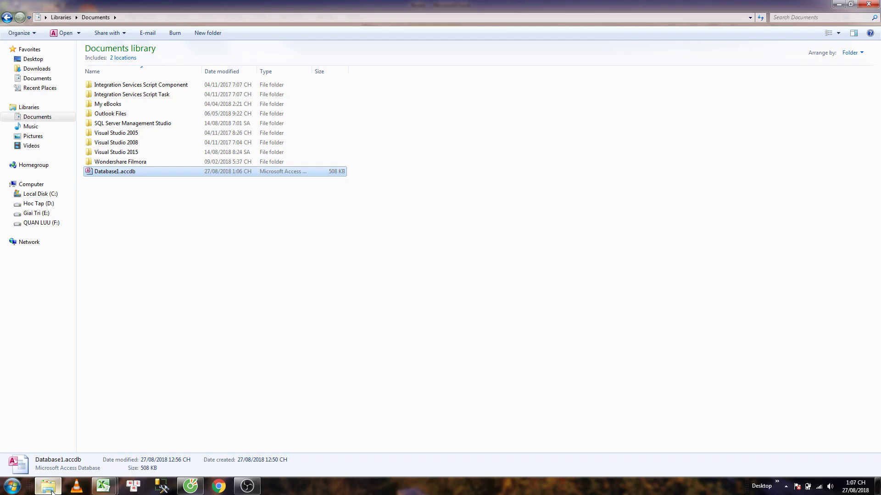
{"action": "double_click", "coordinate": [152, 173]}
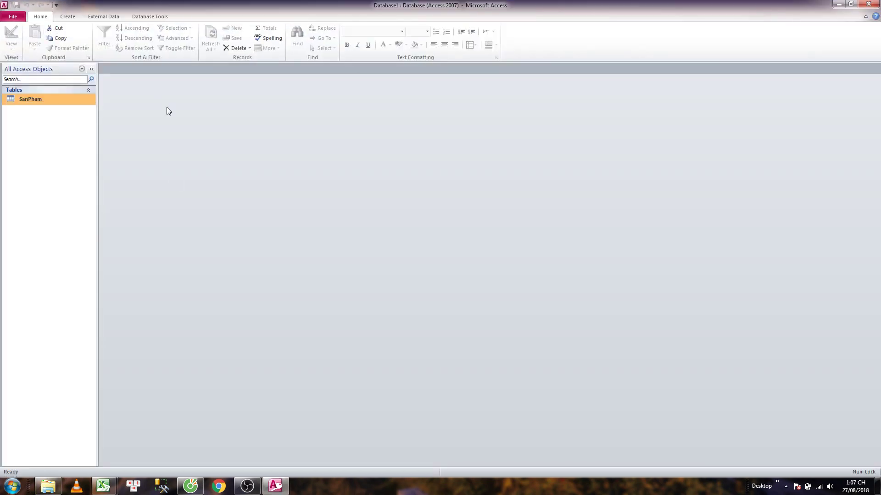
{"action": "double_click", "coordinate": [31, 98]}
{"action": "left_click", "coordinate": [171, 106]}
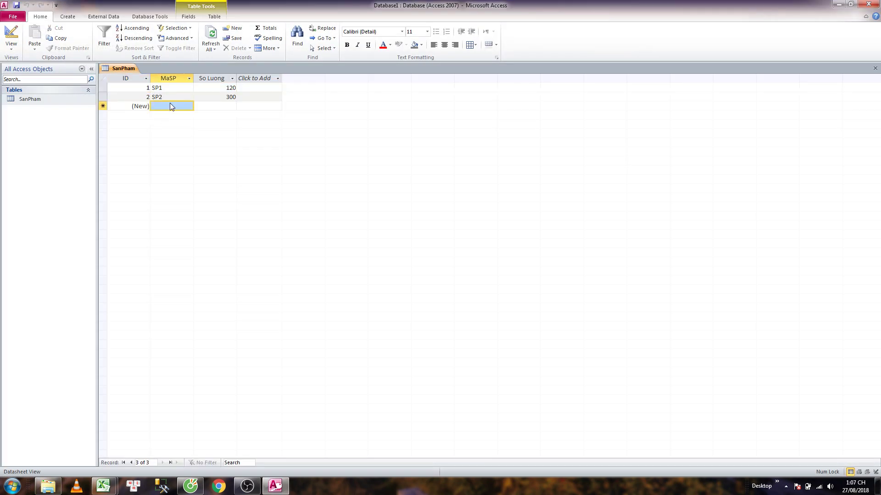
{"action": "type", "text": "SP"}
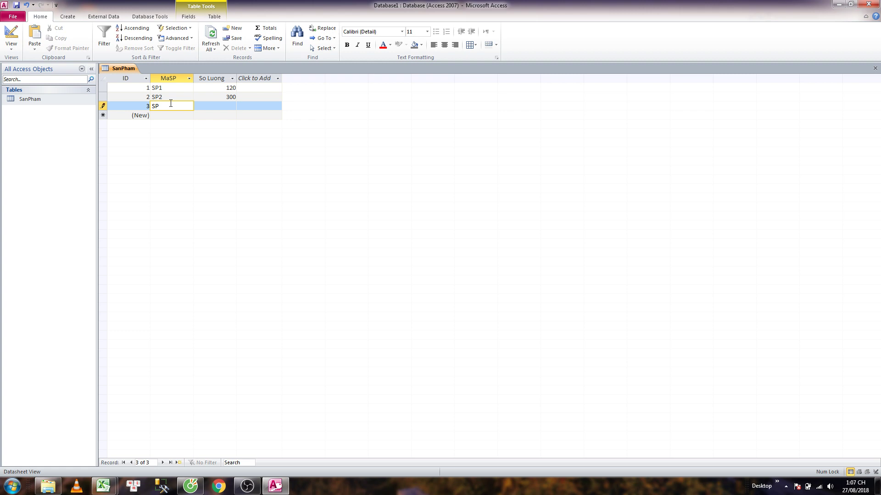
{"action": "type", "text": "1"}
{"action": "left_click", "coordinate": [219, 109]}
{"action": "type", "text": "500"}
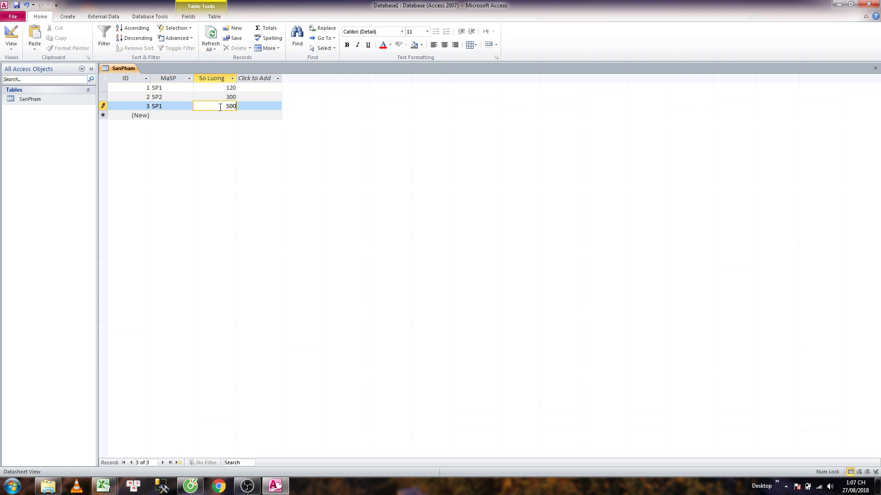
{"action": "key", "text": "Tab"}
- Add record 4 with MaSP SP2 and quantity 100, then close Access
{"action": "left_click", "coordinate": [187, 115]}
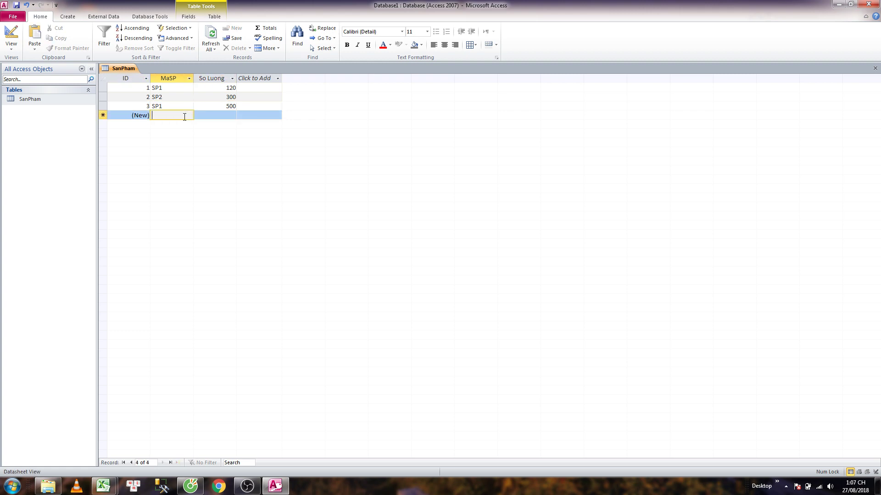
{"action": "type", "text": "SP2"}
{"action": "key", "text": "Tab"}
{"action": "type", "text": "100"}
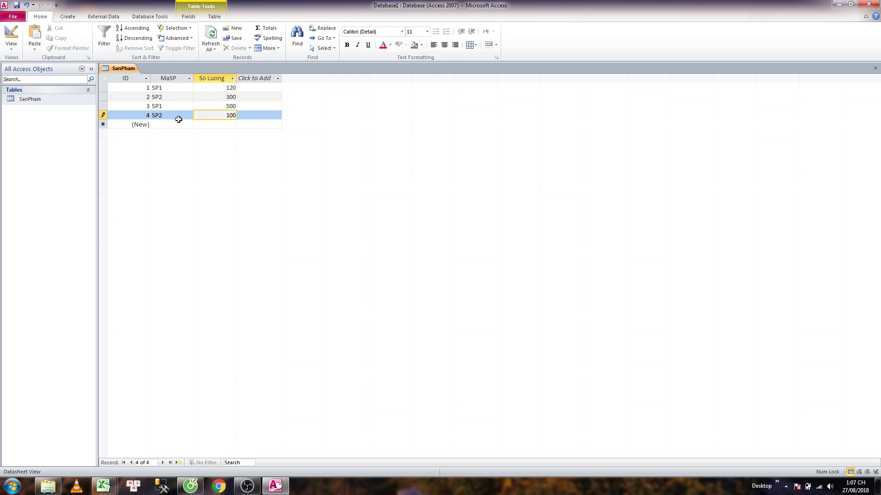
{"action": "left_click", "coordinate": [209, 126]}
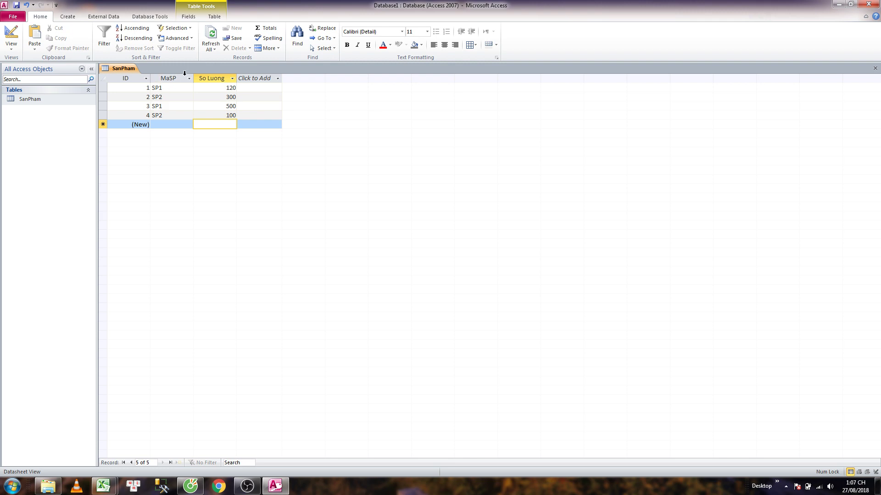
{"action": "left_click", "coordinate": [868, 5]}
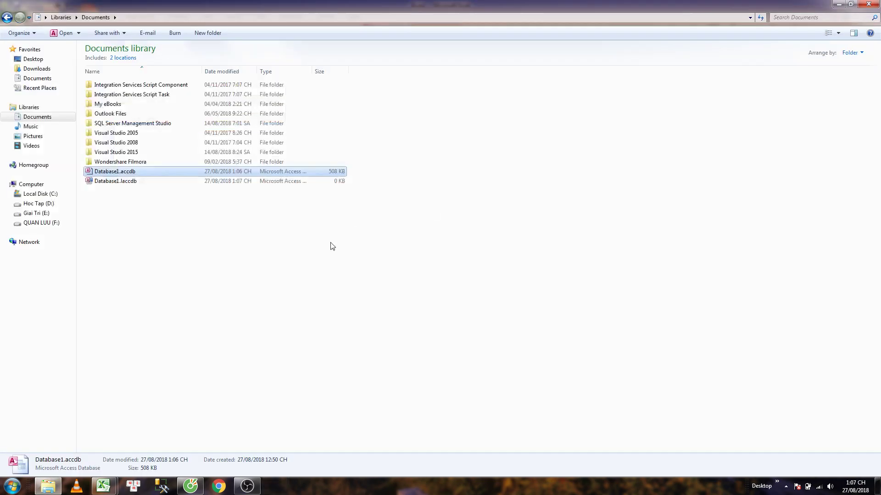
{"action": "mouse_move", "coordinate": [103, 486]}
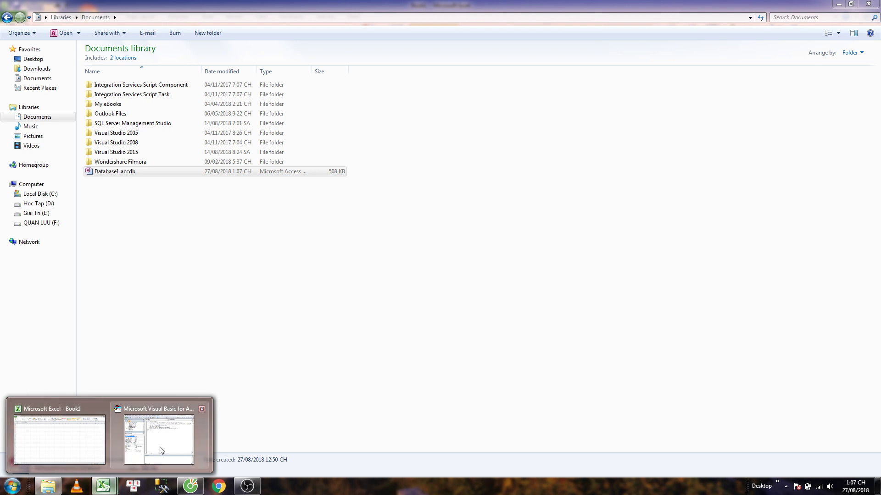
- Insert 'distinct' so the query reads "Select distinct MaSP from SanPham", and clear A1:A2
{"action": "left_click", "coordinate": [163, 440]}
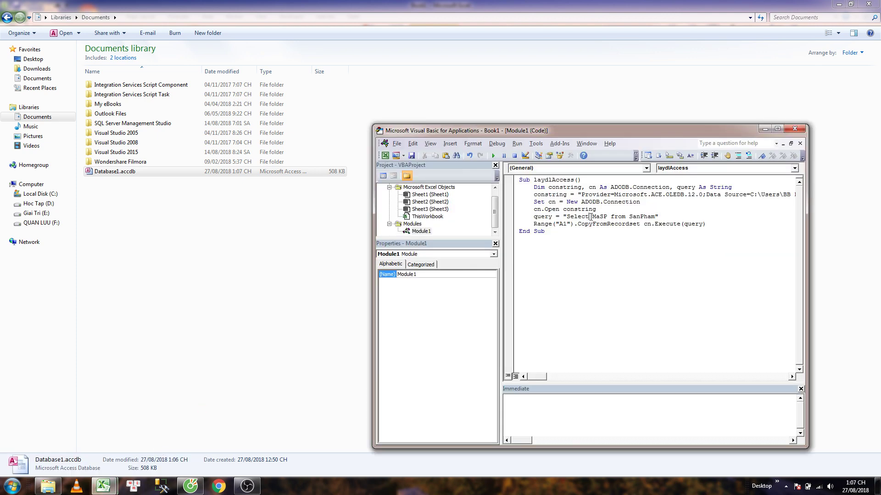
{"action": "type", "text": "disti"}
{"action": "type", "text": "nct"}
{"action": "left_click", "coordinate": [55, 436]}
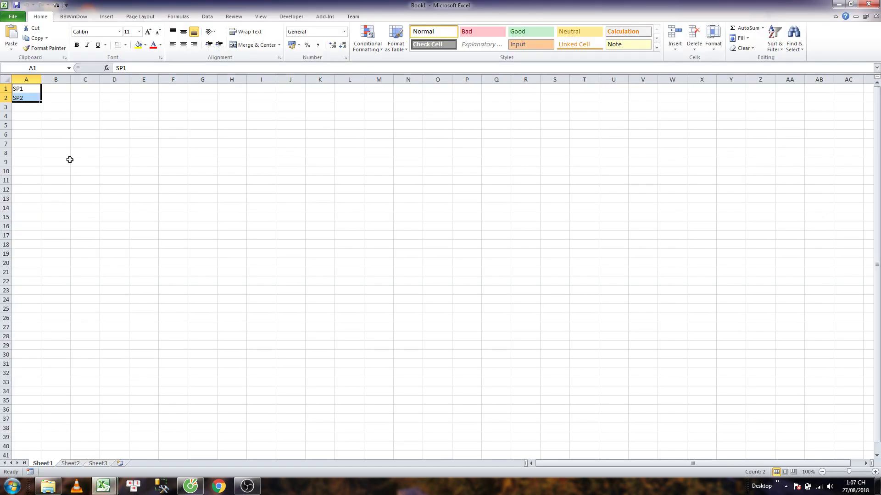
{"action": "left_click_drag", "start_coordinate": [42, 102], "coordinate": [35, 86]}
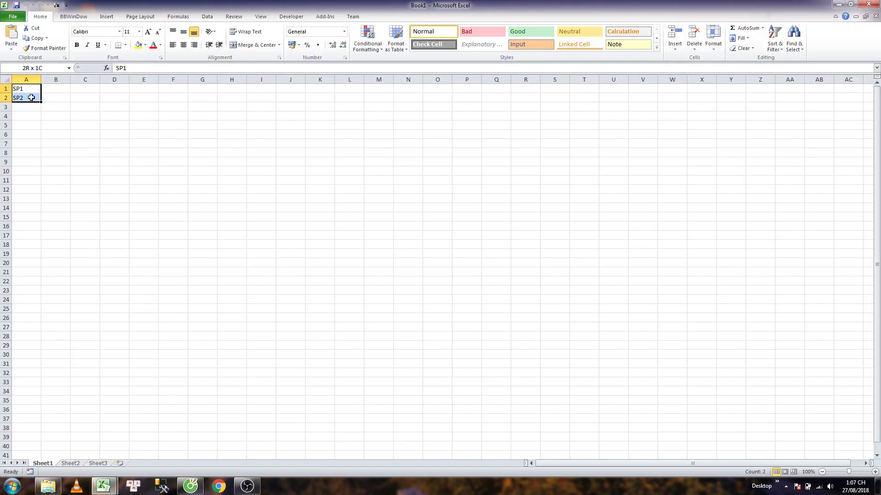
- Rerun laydlAccess so A1:A2 list just SP1 and SP2, then highlight the query line
{"action": "left_click", "coordinate": [65, 106]}
{"action": "mouse_move", "coordinate": [103, 486]}
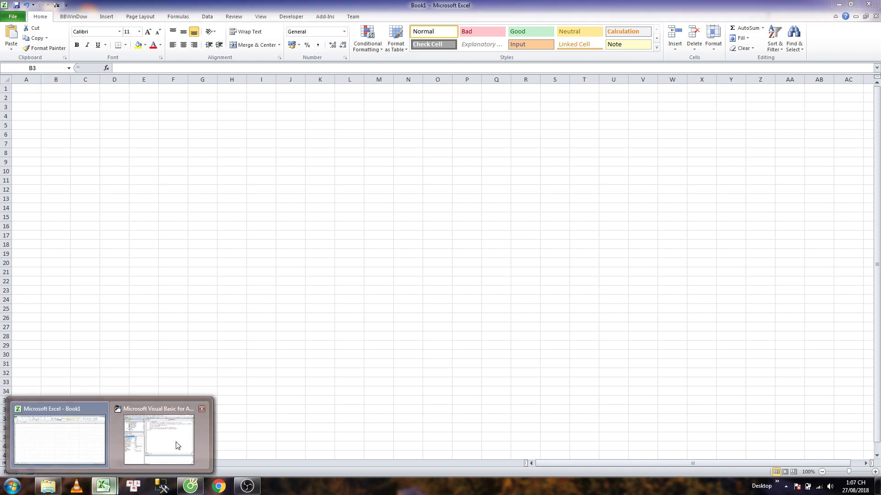
{"action": "left_click", "coordinate": [177, 446]}
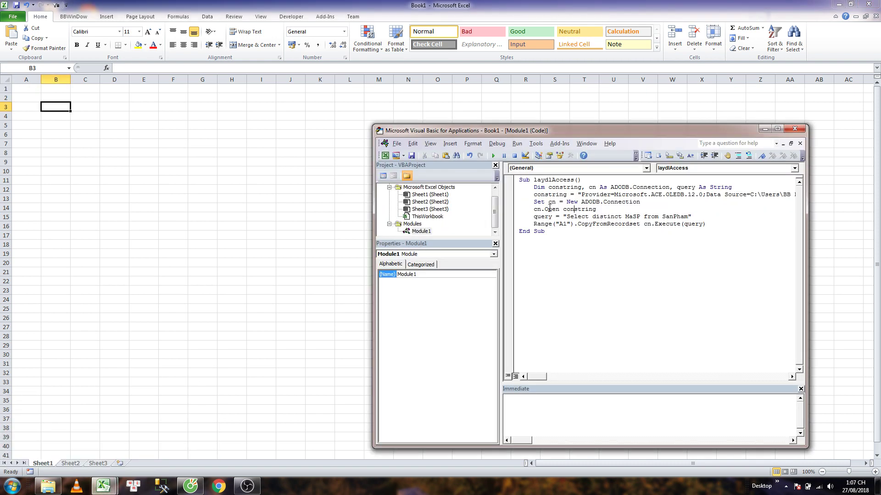
{"action": "left_click", "coordinate": [493, 156]}
{"action": "left_click_drag", "start_coordinate": [536, 216], "coordinate": [701, 220]}
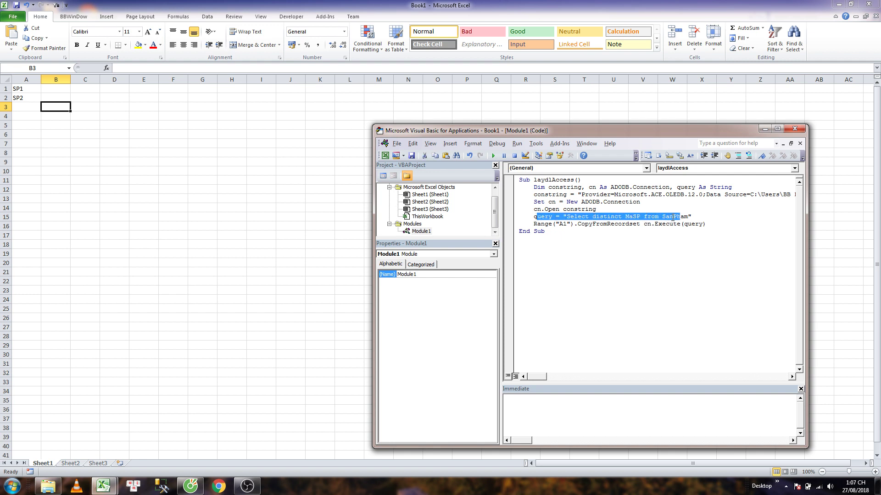